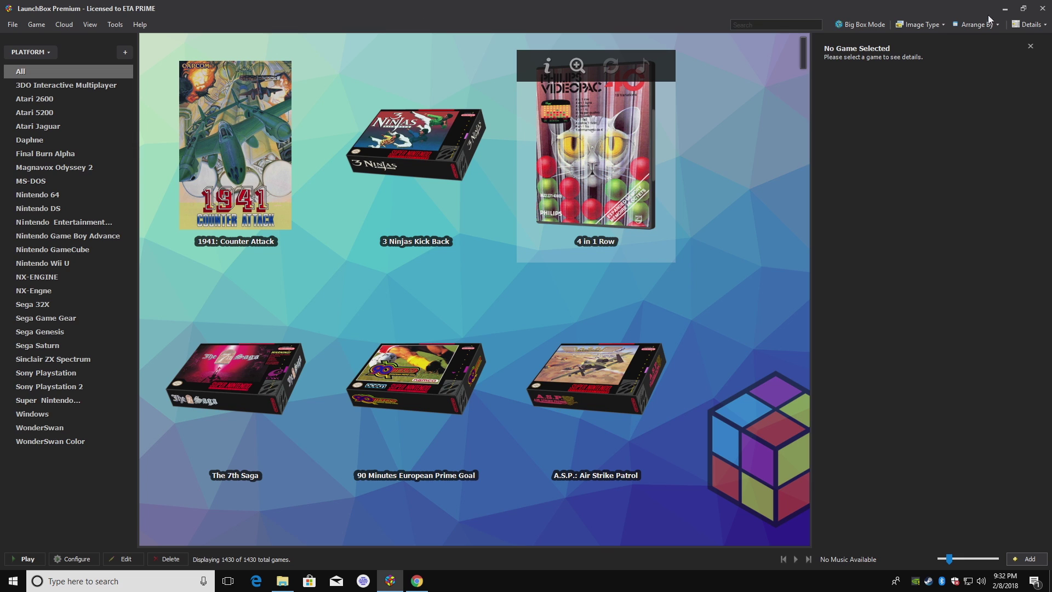
- Minimize the LaunchBox window to expose the desktop and its atarilynx folder
left_click(1004, 8)
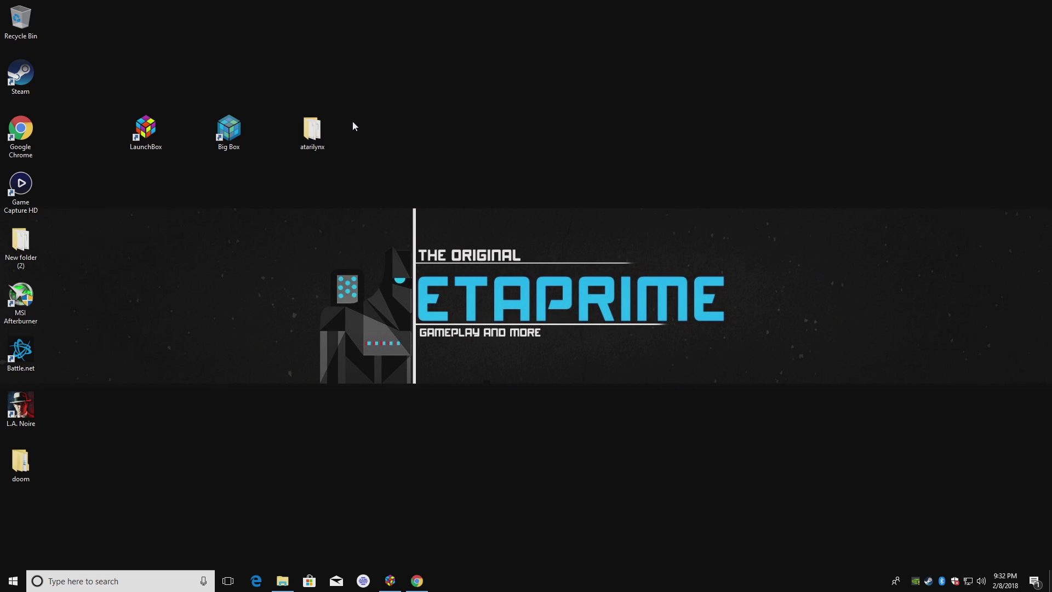
- Look over the atarilynx ROM folder, then bring back the LaunchBox folder window
double_click(314, 137)
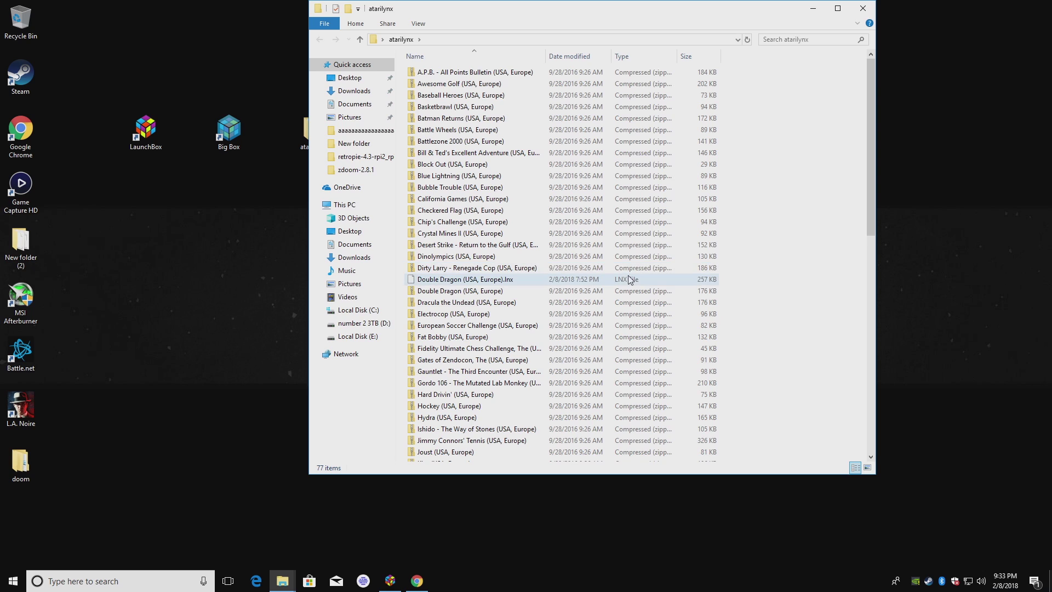
left_click(813, 8)
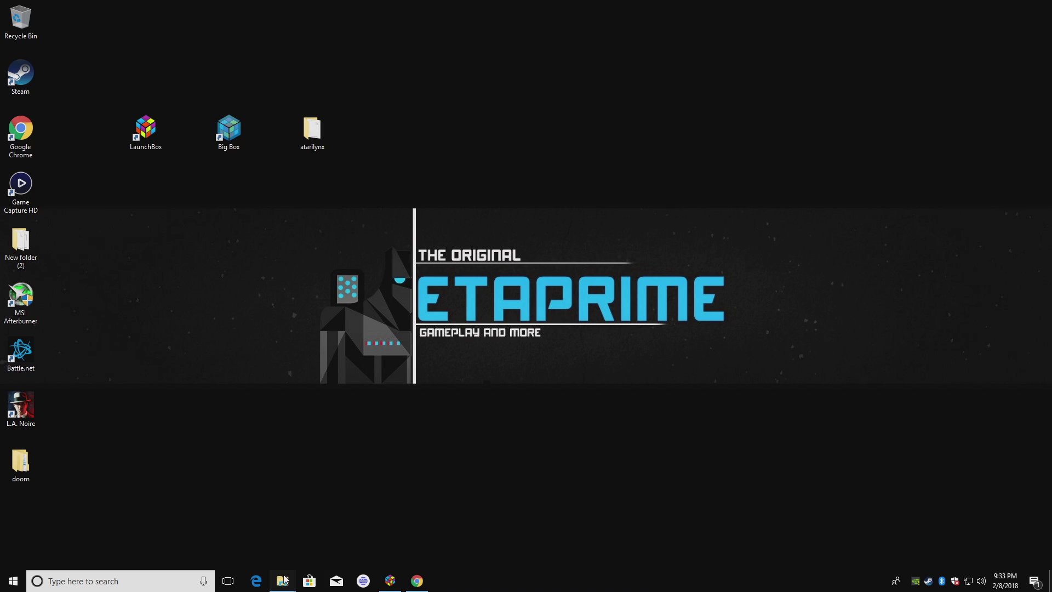
mouse_move(283, 581)
left_click(266, 534)
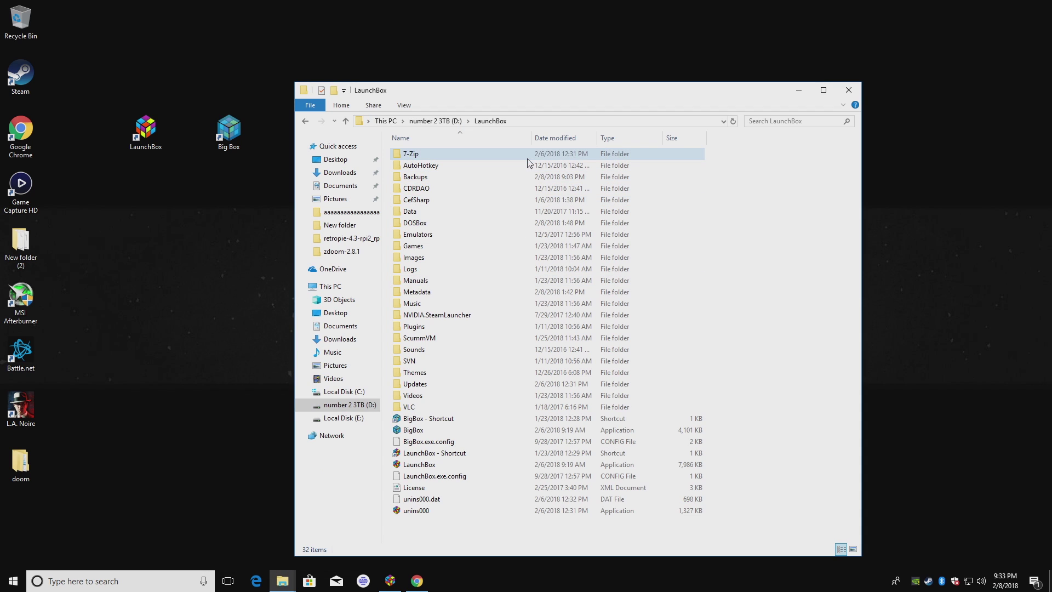
left_click_drag(527, 90, 541, 46)
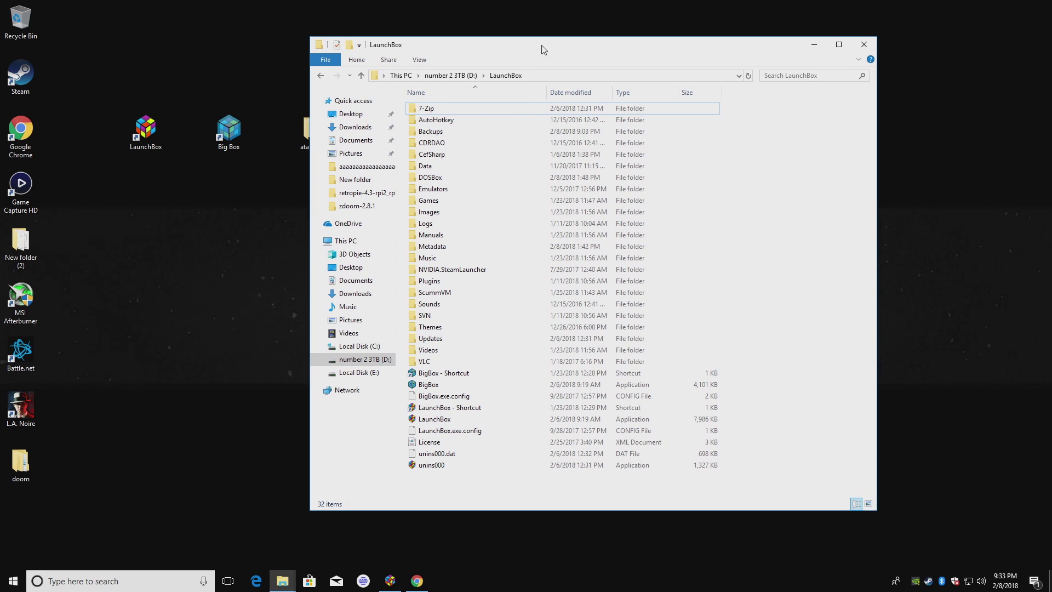
- Launch retroarch.exe from LaunchBox's Emulators > RetroArch folder
double_click(436, 189)
double_click(440, 223)
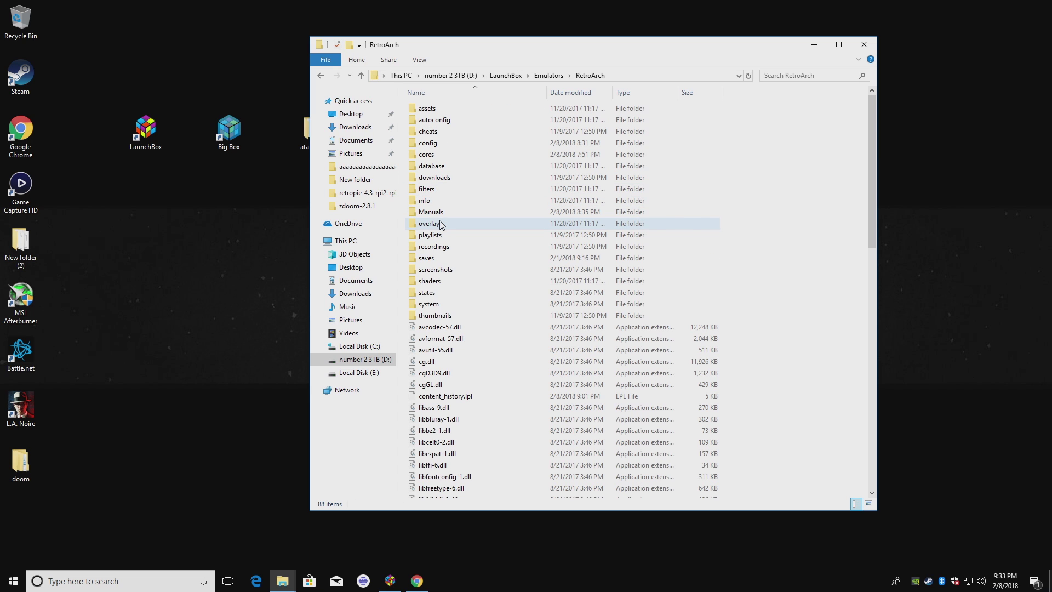
scroll(441, 386, "down", 18)
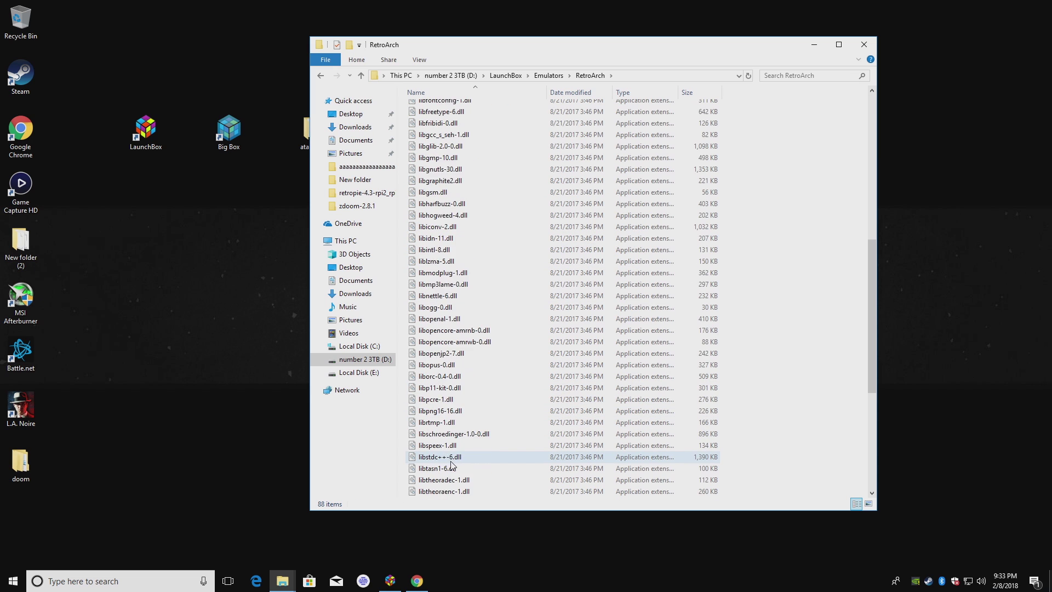
scroll(451, 466, "down", 2)
double_click(438, 412)
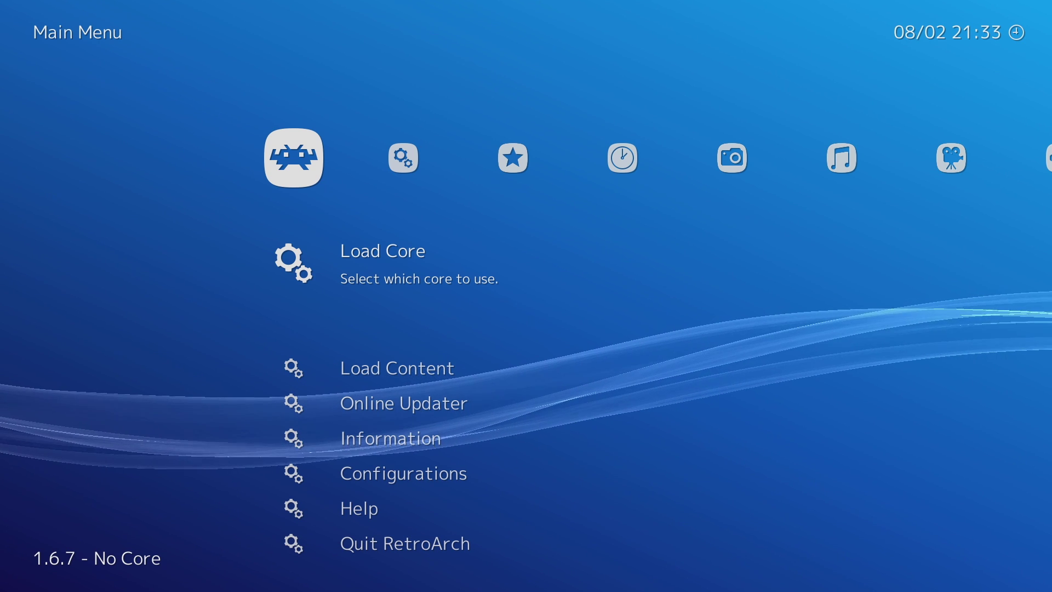
- Download the Atari Lynx (Handy) core from RetroArch's Core Updater
key("Down")
key("Down")
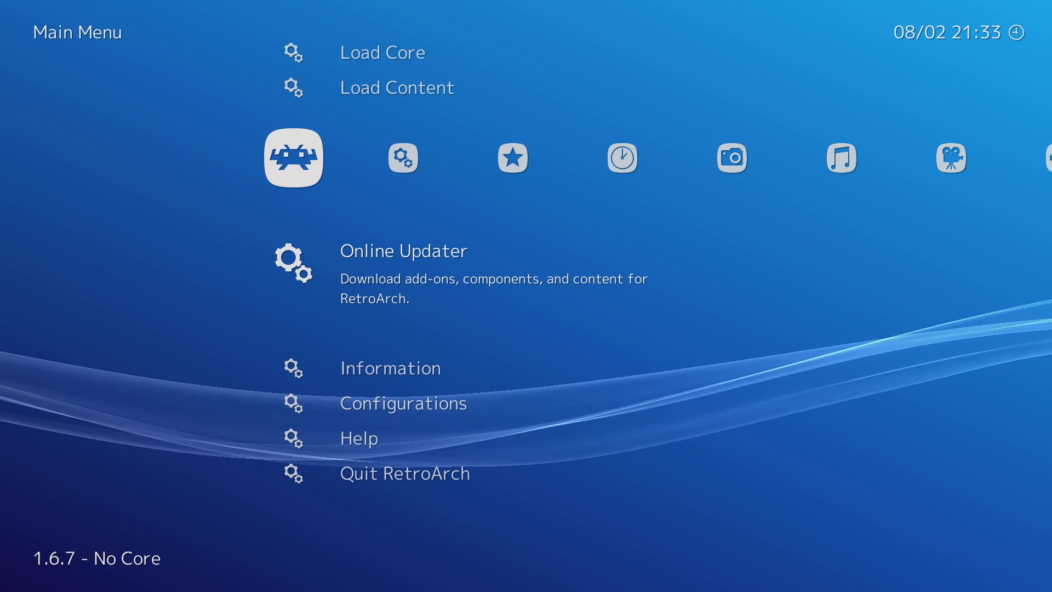
key("Return")
key("Return")
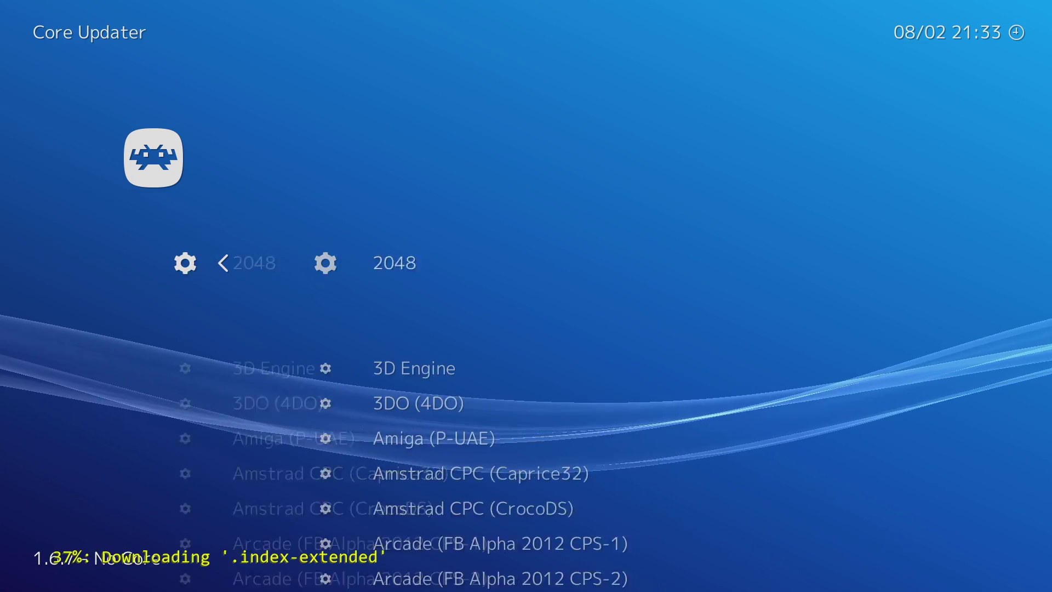
key("Down")
key("Down")
key("Down")
key("Down")
key("Down")
key("Down")
key("Down")
key("Down")
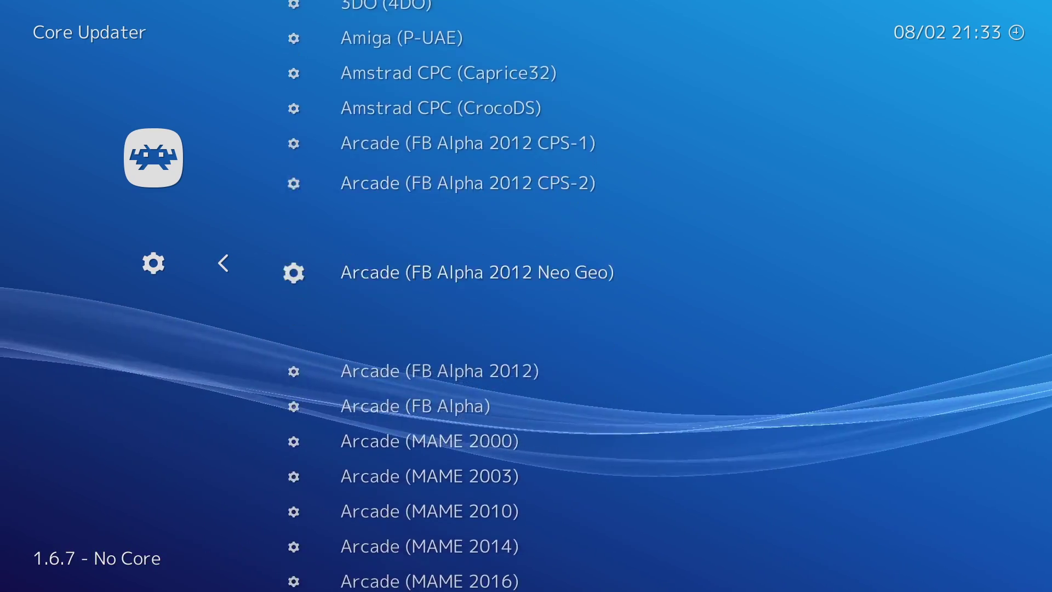
key("Down")
key("Down")
key("Down")
key("Down")
key("Down")
key("Down")
key("Down")
key("Down")
key("Down")
key("Down")
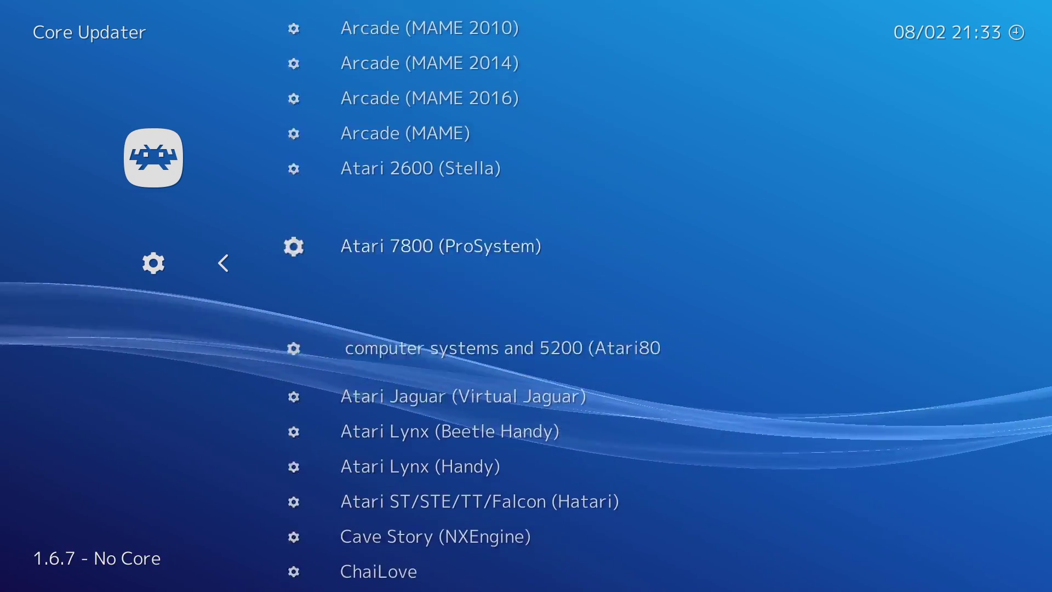
key("Down")
key("Down")
key("Down")
key("Down")
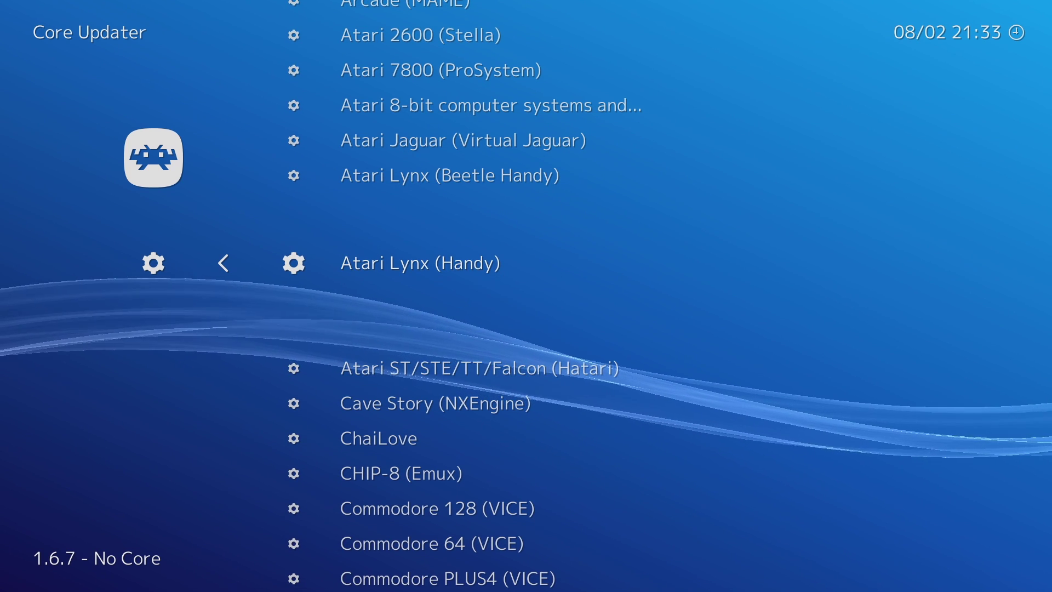
key("Up")
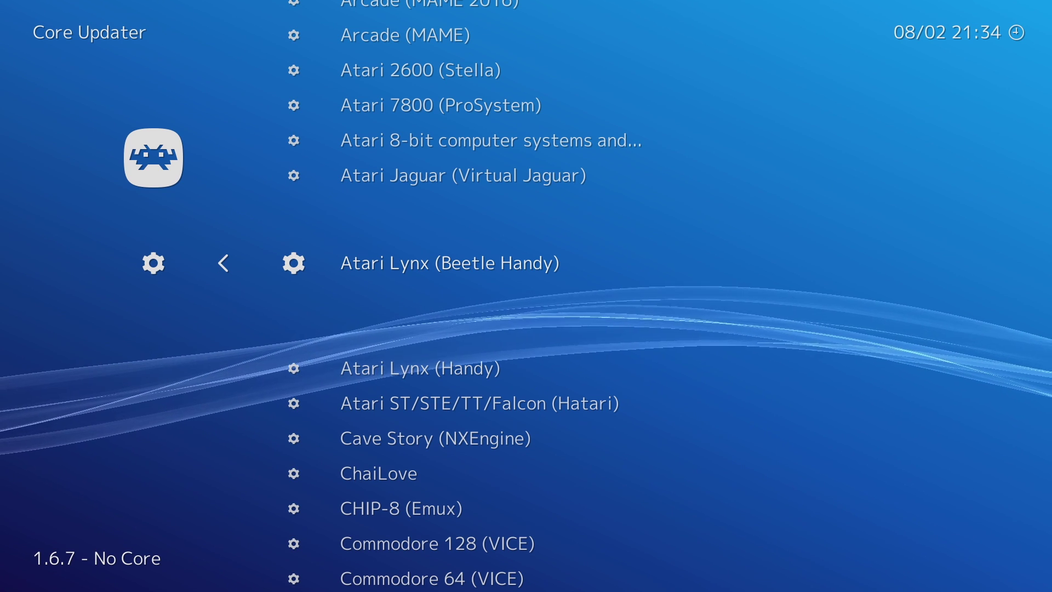
key("Down")
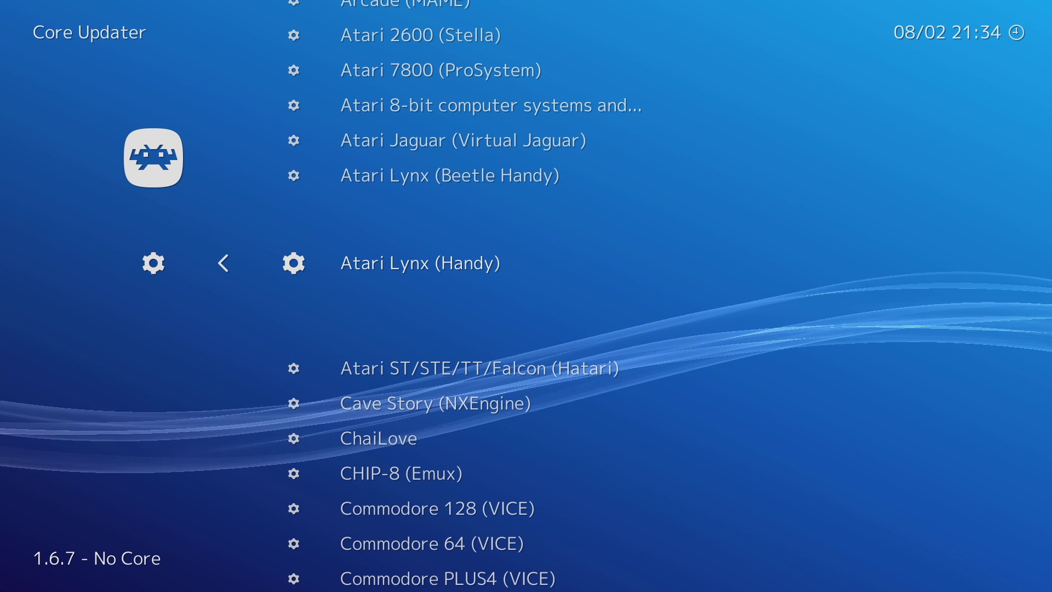
key("Return")
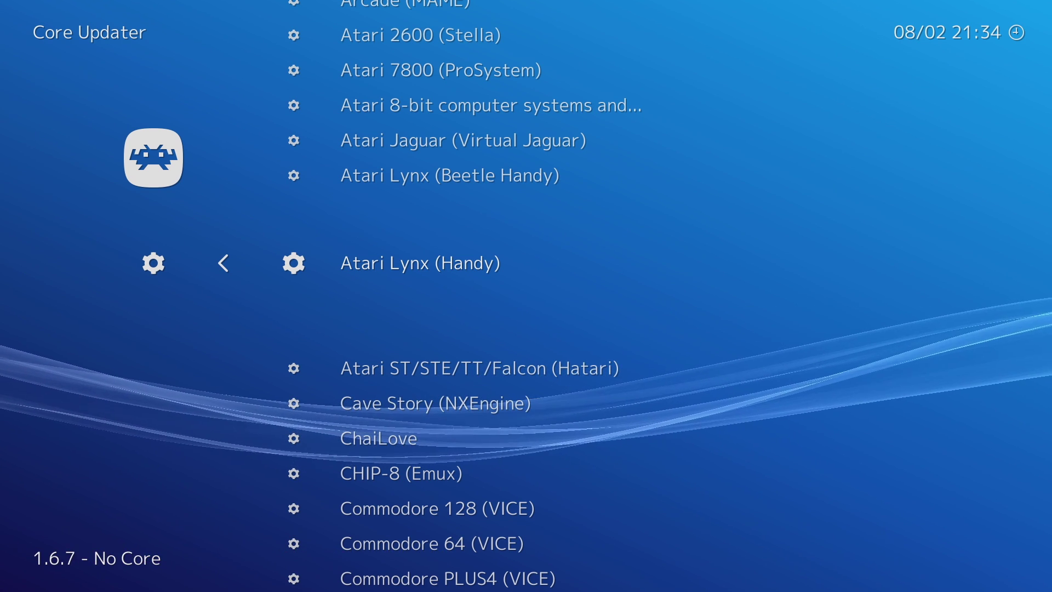
- Back out to the main menu and quit RetroArch
key("BackSpace")
key("BackSpace")
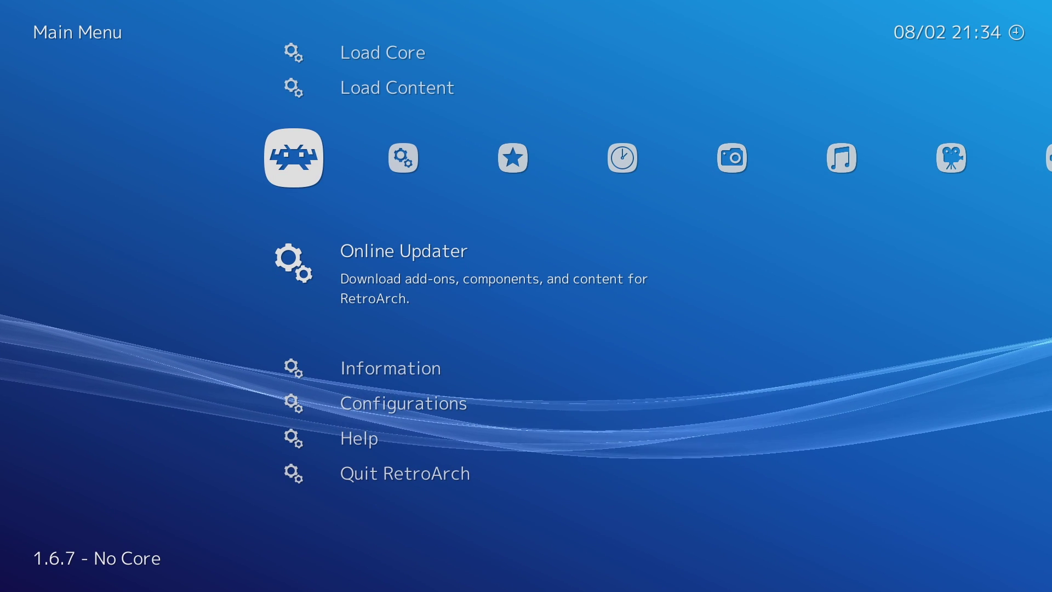
key("Down")
key("Down")
key("Down")
key("Down")
key("Return")
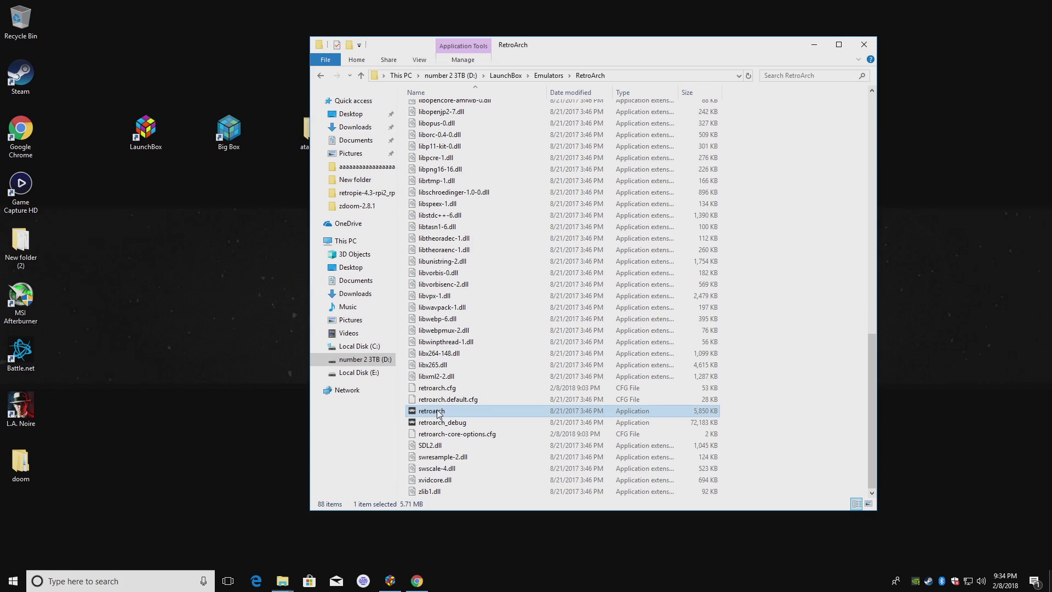
- Verify the Retroarch emulator lists Atari Lynx with the handy_libretro.dll core, then close Manage Emulators
left_click(390, 581)
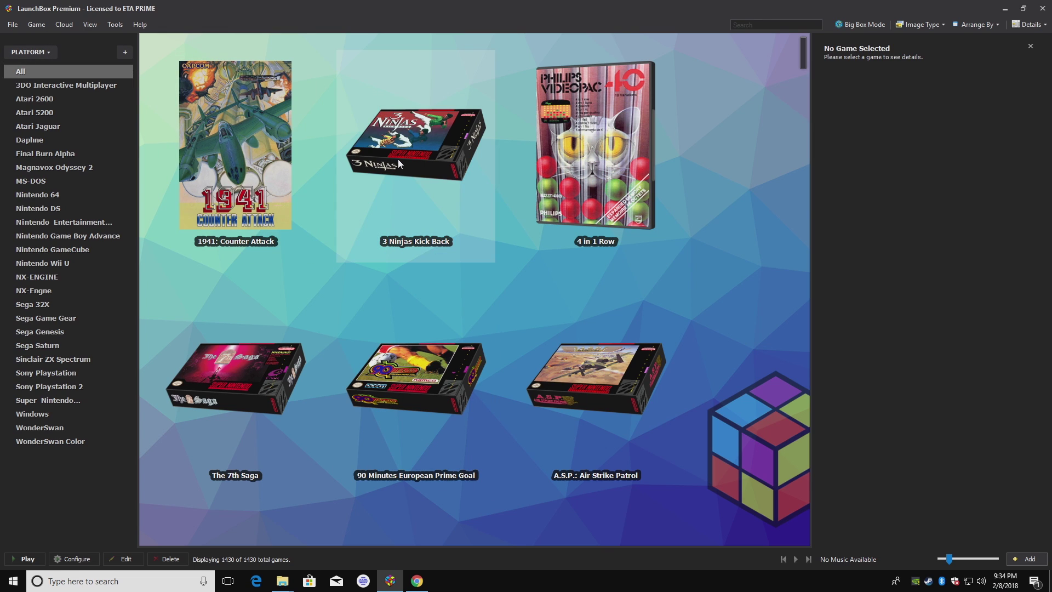
left_click(121, 26)
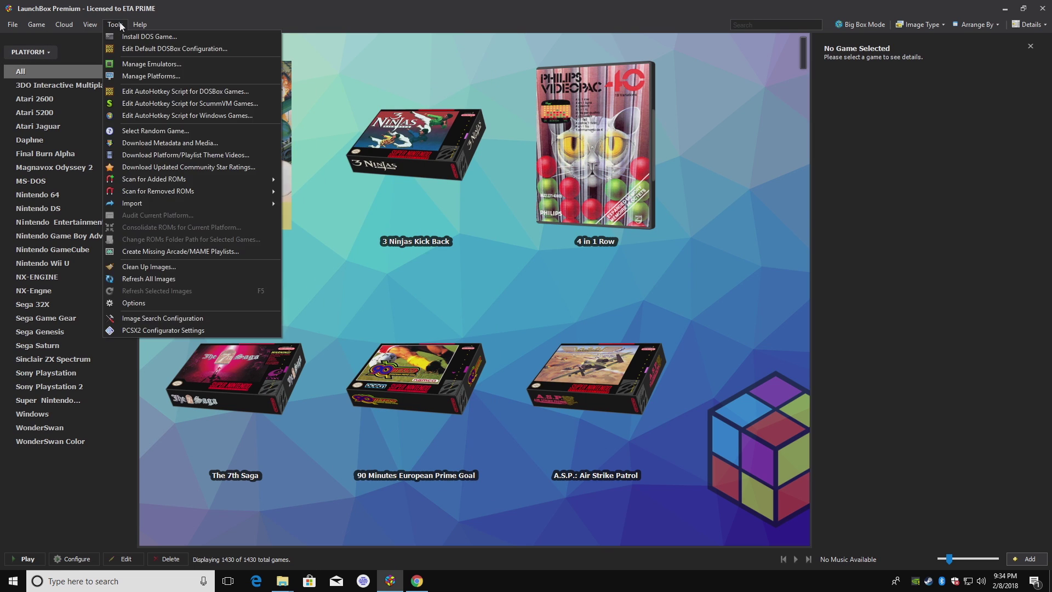
left_click(144, 65)
scroll(374, 329, "down", 2)
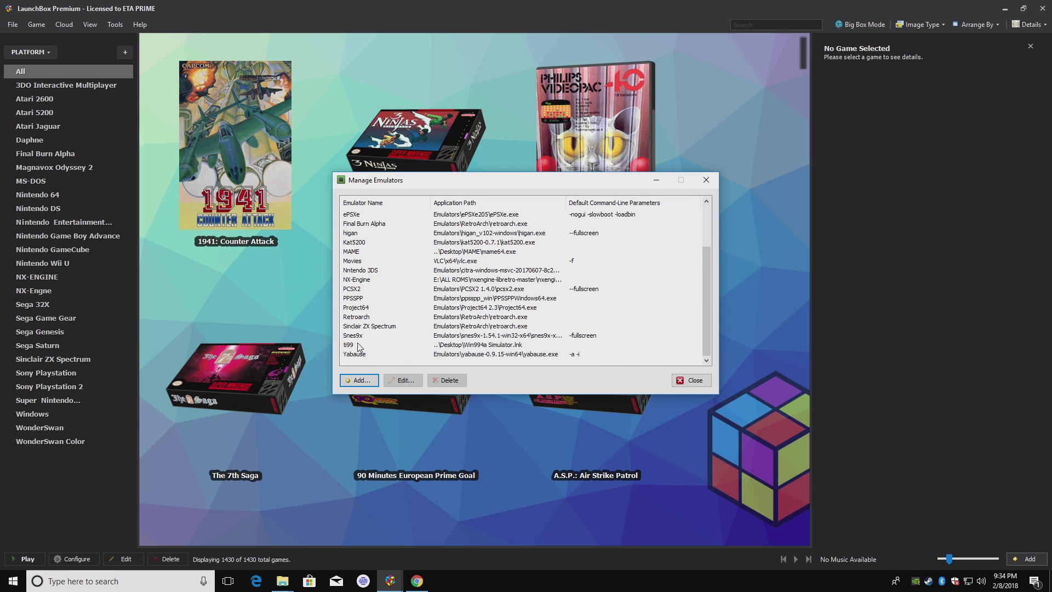
left_click(352, 317)
double_click(352, 316)
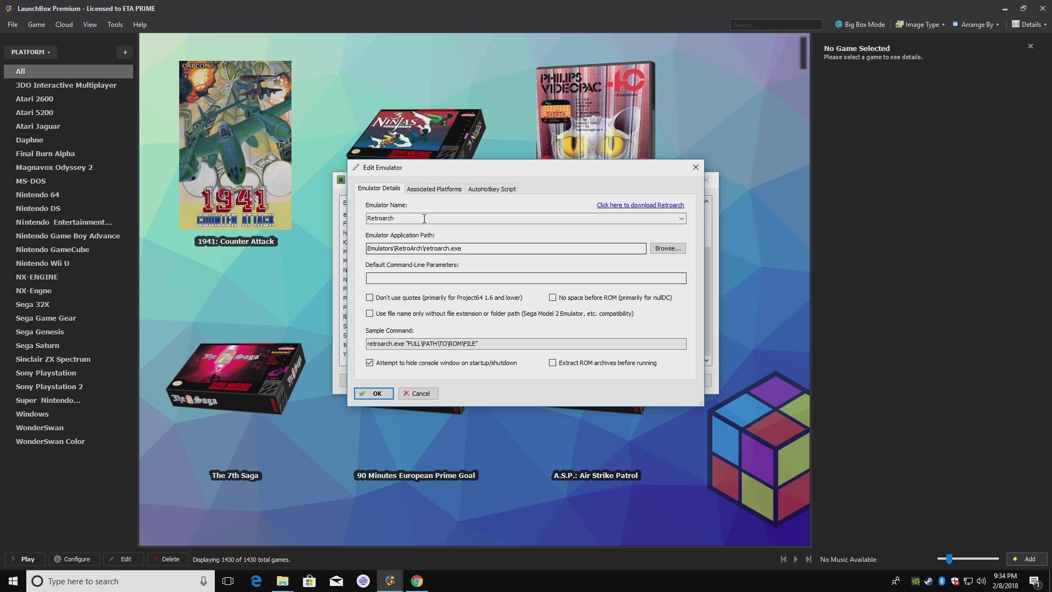
left_click(434, 188)
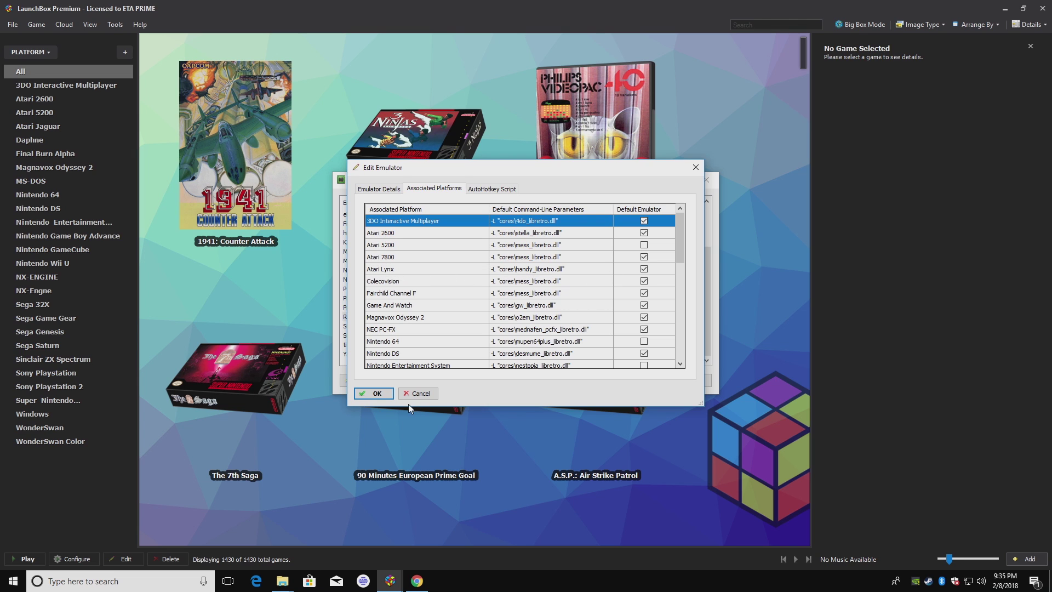
left_click(373, 393)
left_click(703, 181)
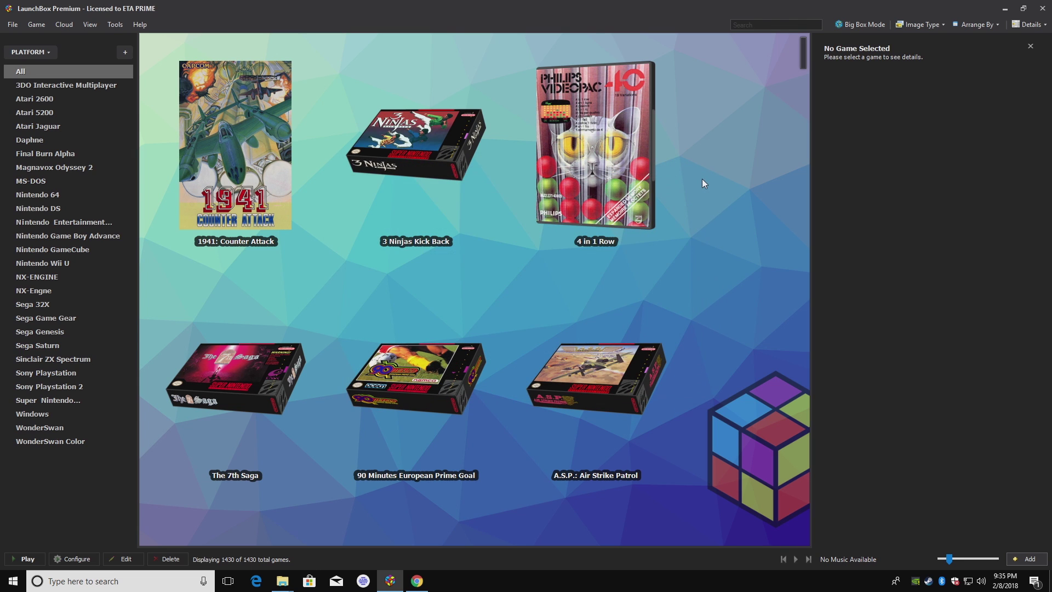
- Start the Tools > Import > ROM Files wizard and continue past its welcome page
left_click(112, 25)
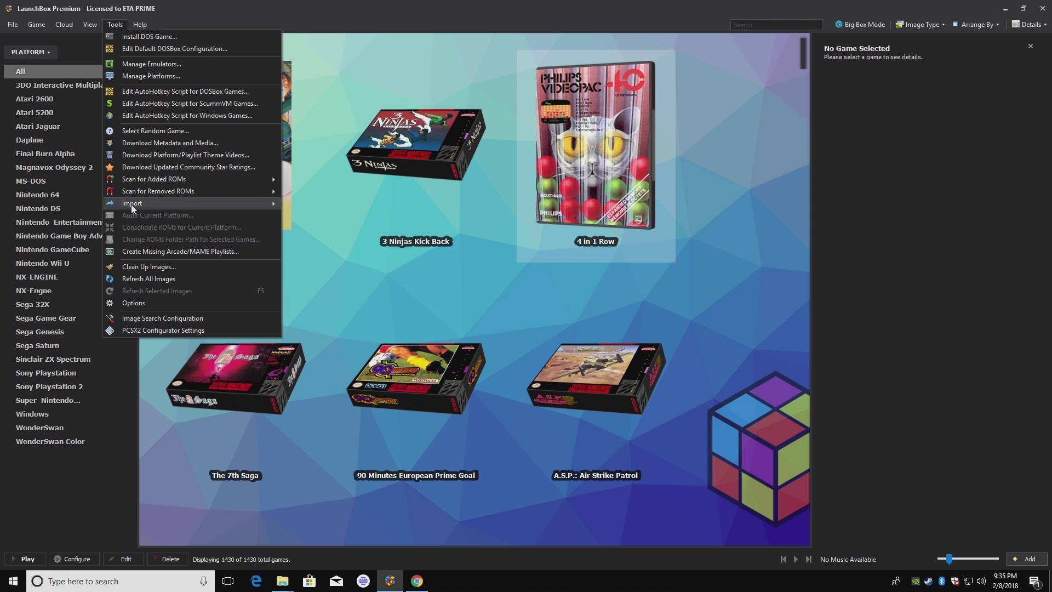
mouse_move(130, 205)
left_click(311, 216)
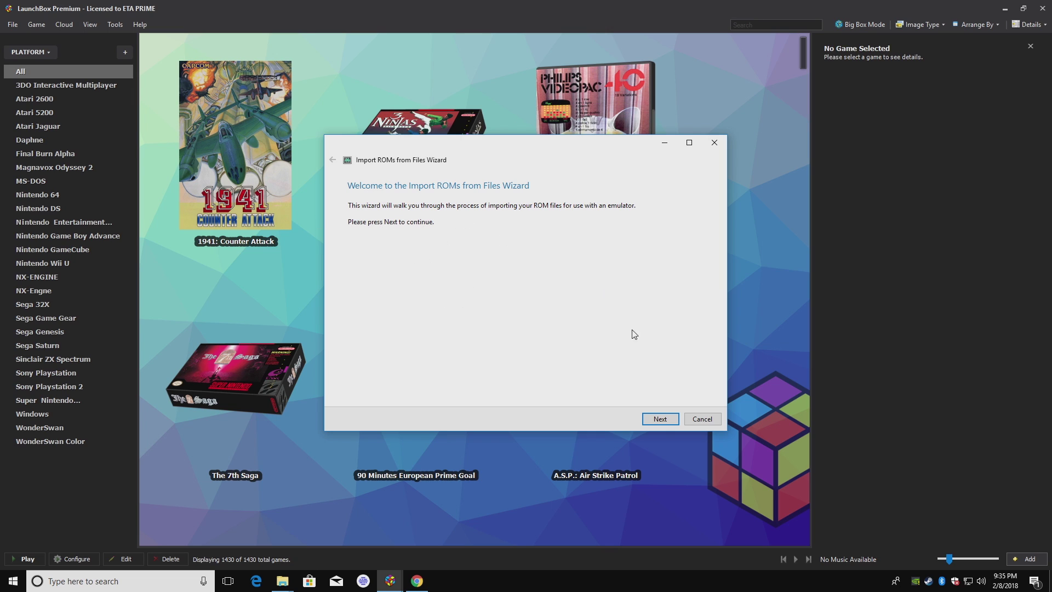
left_click(660, 419)
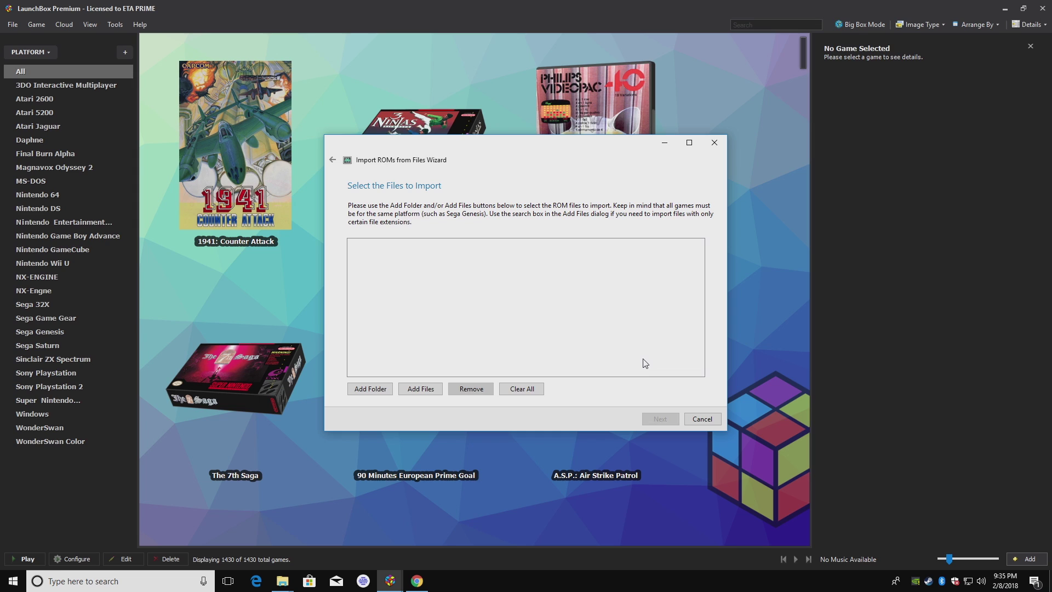
- Add the Desktop\atarilynx folder to the import list and continue
left_click(369, 386)
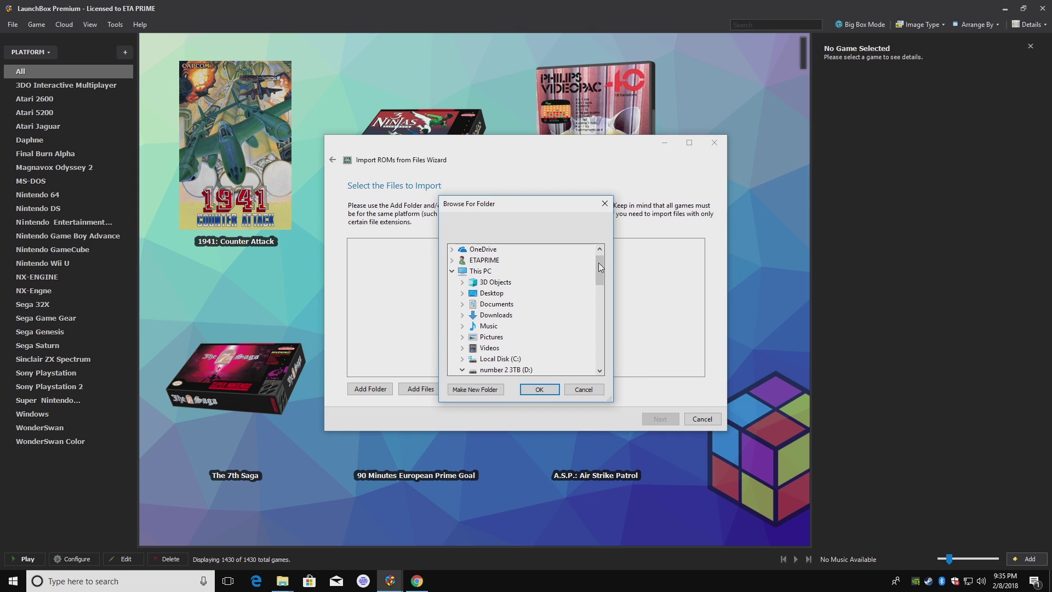
mouse_move(600, 263)
left_mouse_down()
mouse_move(596, 298)
mouse_move(595, 264)
left_mouse_up()
double_click(490, 292)
left_click(498, 304)
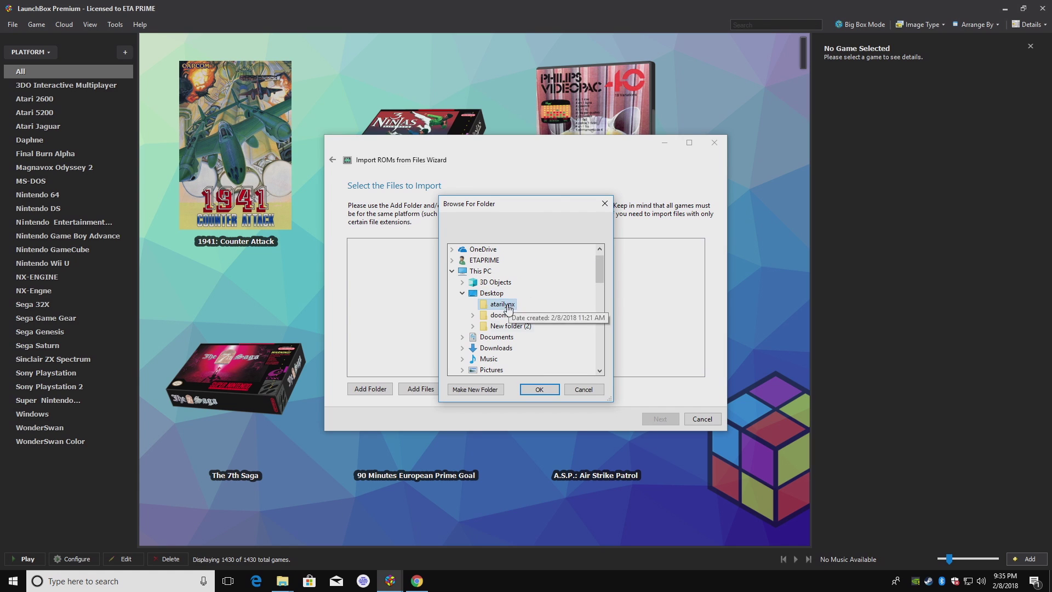
left_click(539, 389)
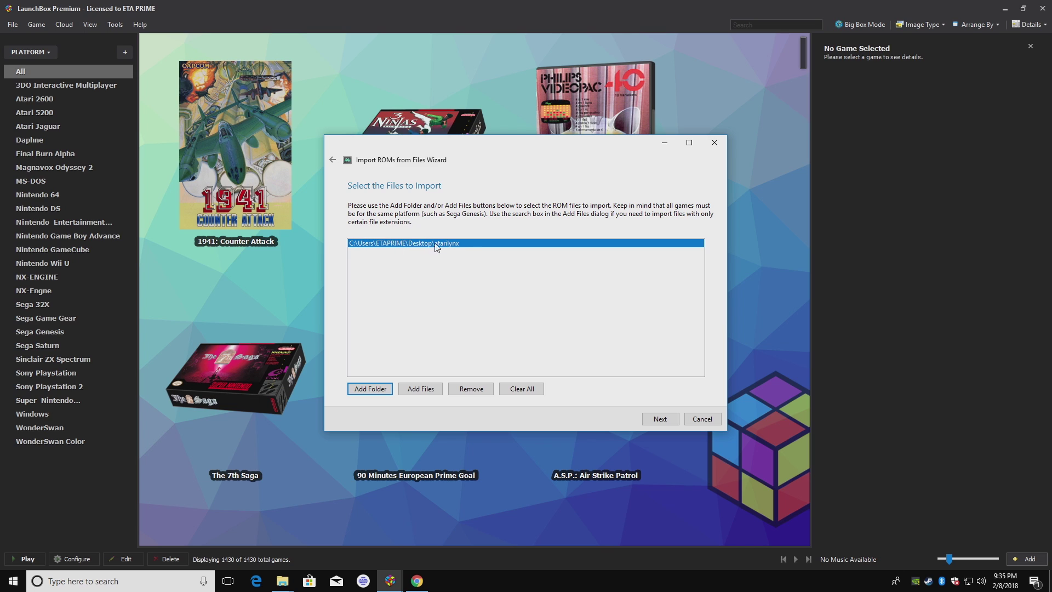
left_click(660, 418)
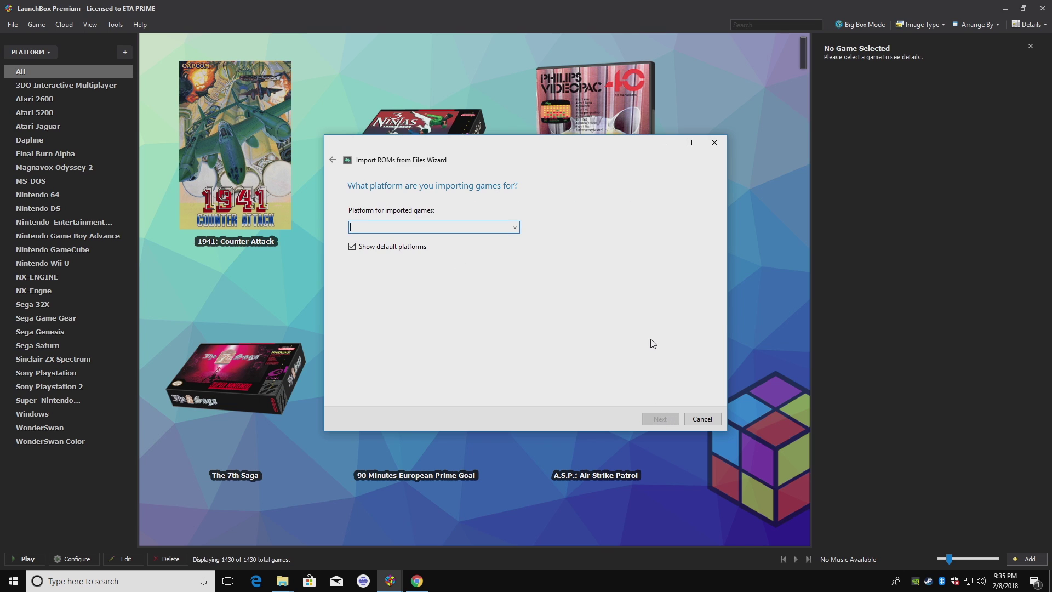
- Import as Atari Lynx with Retroarch, copying files into the LaunchBox games folder
left_click(383, 248)
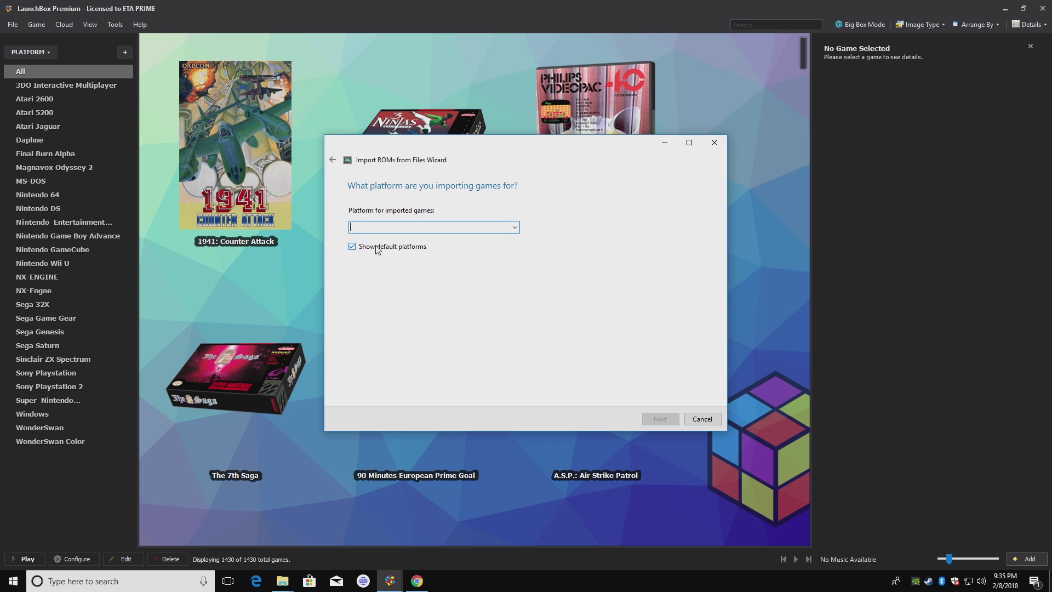
left_click(514, 227)
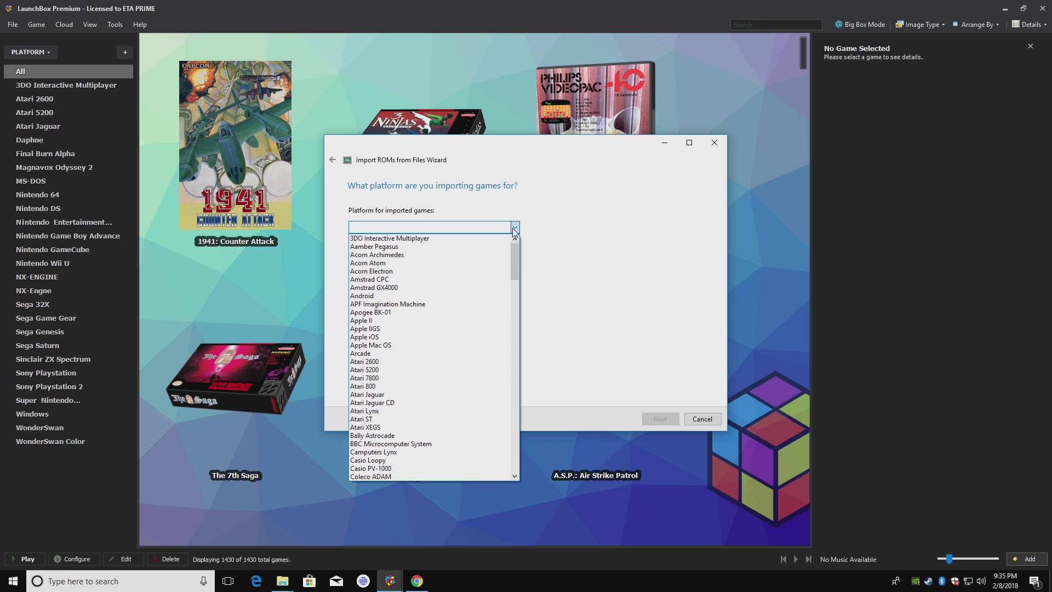
left_click(378, 411)
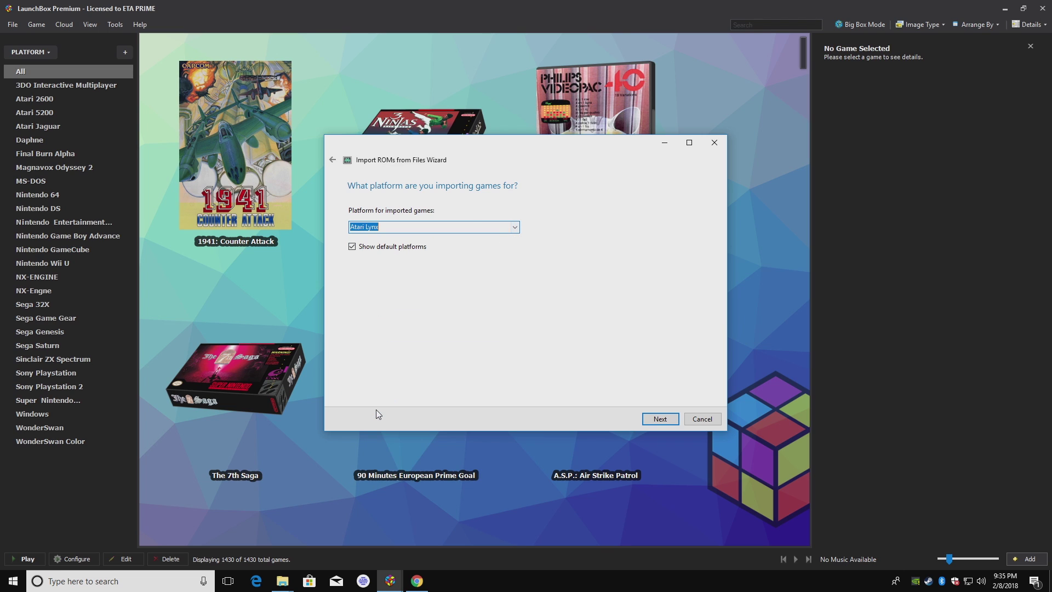
left_click(659, 419)
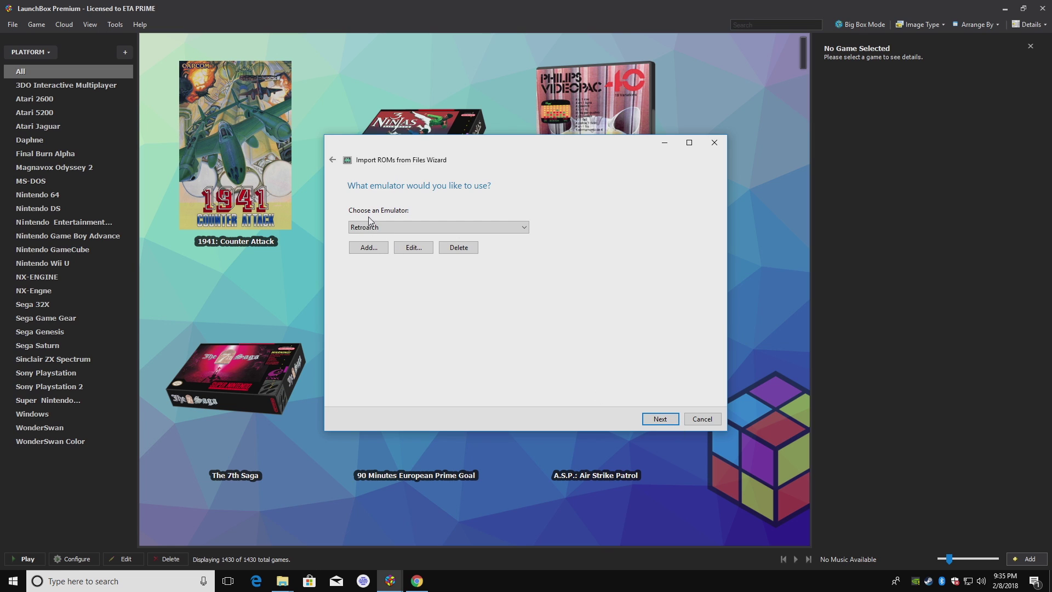
left_click(413, 231)
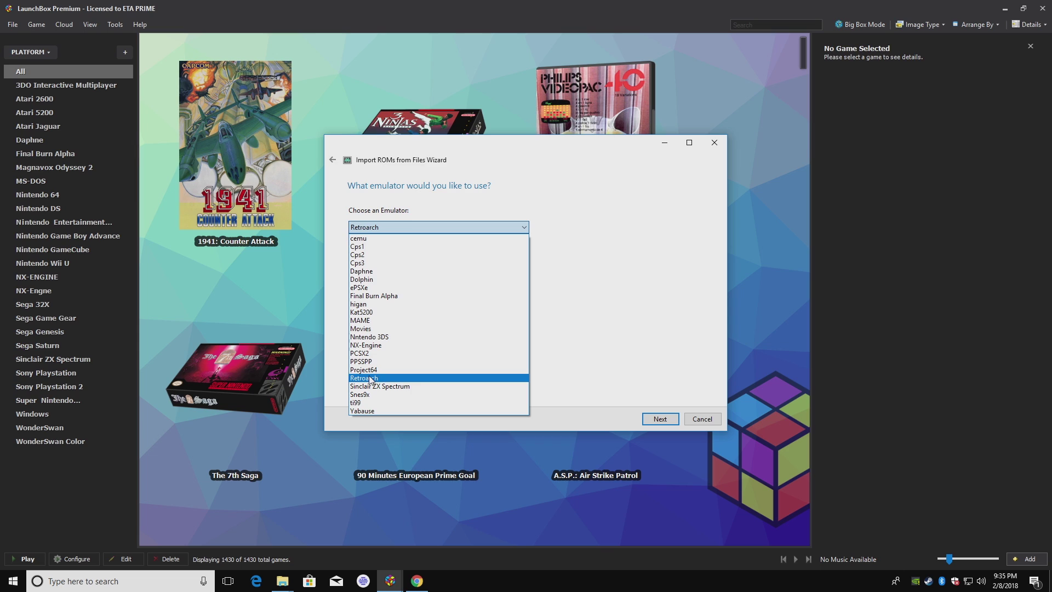
left_click(371, 378)
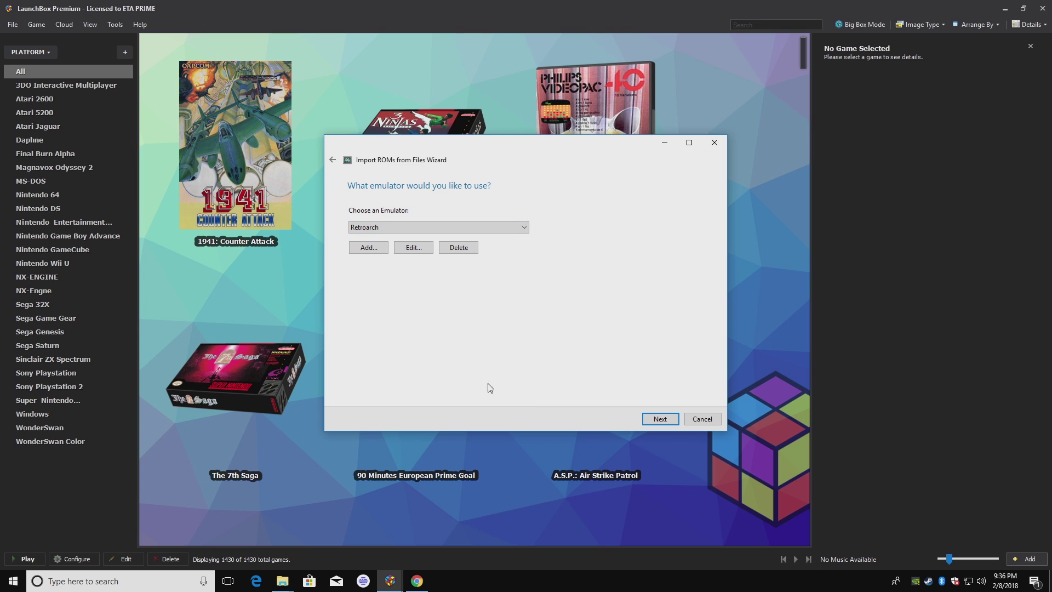
left_click(660, 419)
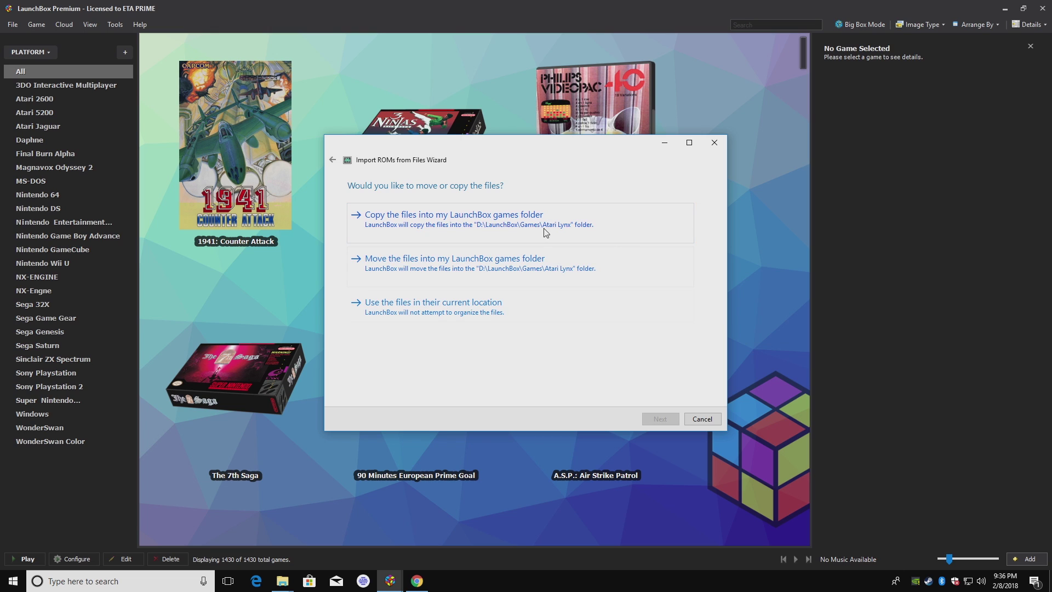
left_click(385, 218)
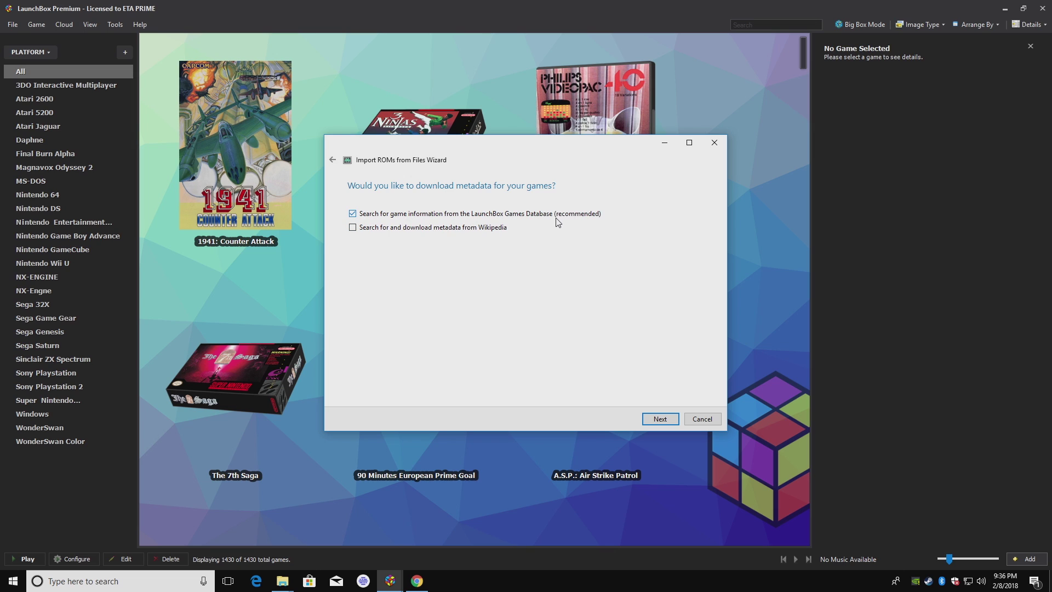
- Keep the default metadata, image, EmuMovies and custom import options
left_click(661, 419)
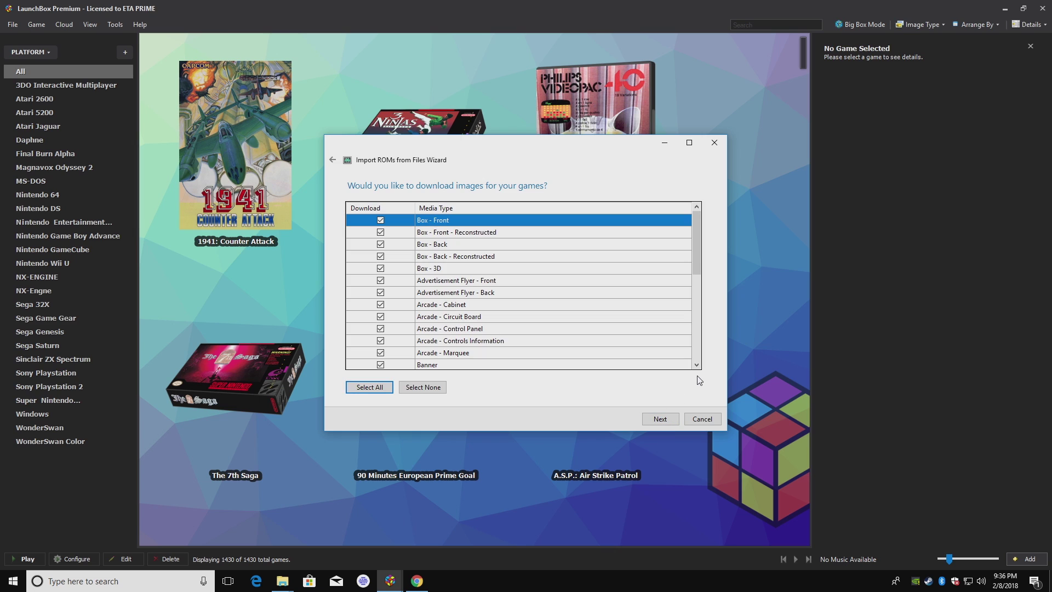
mouse_move(694, 254)
left_mouse_down()
mouse_move(699, 307)
mouse_move(714, 250)
left_mouse_up()
left_click(660, 419)
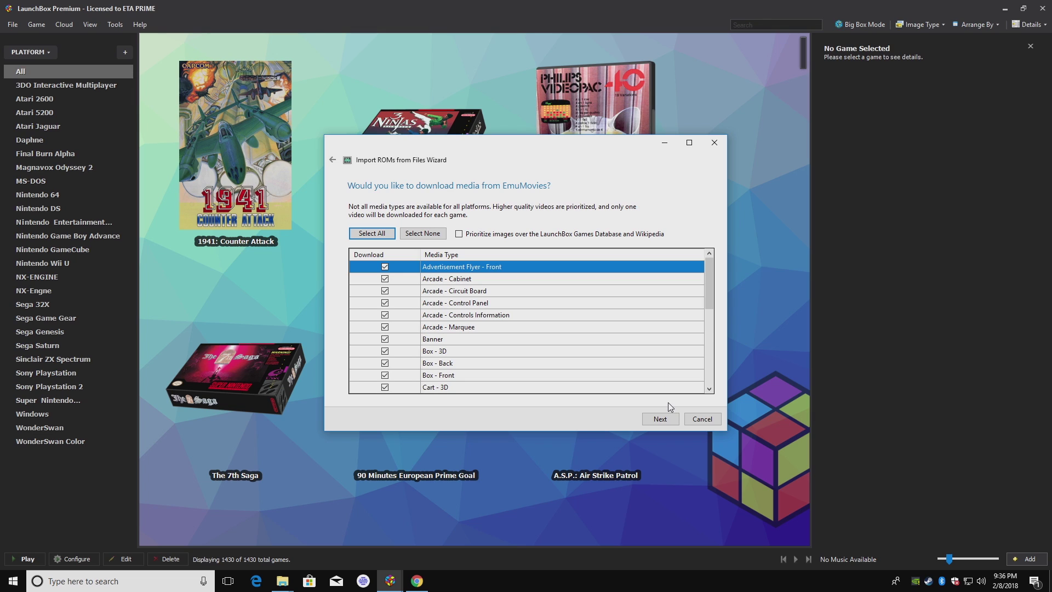
left_click(666, 421)
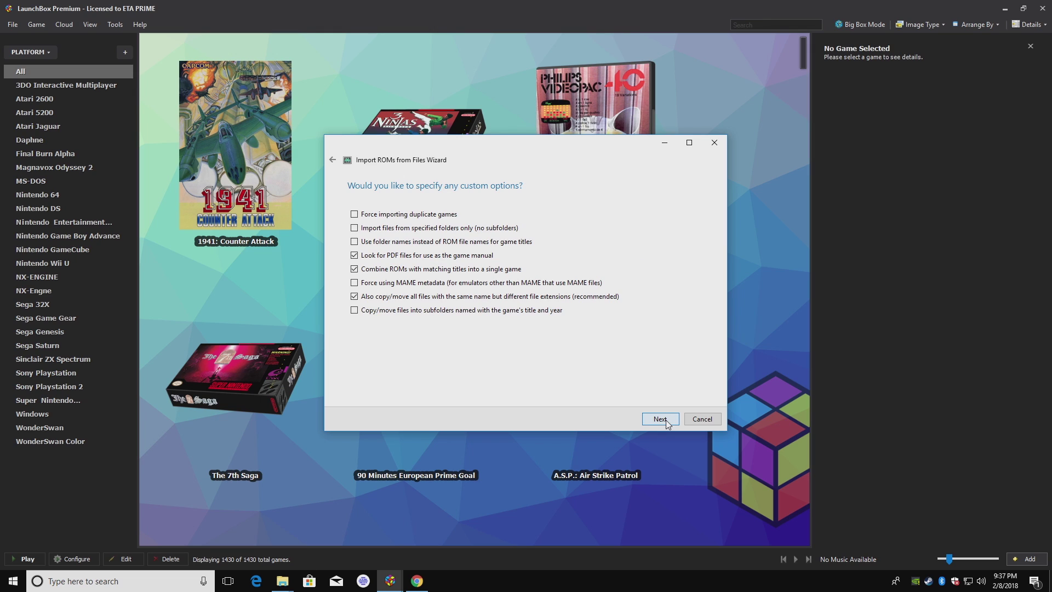
left_click(667, 421)
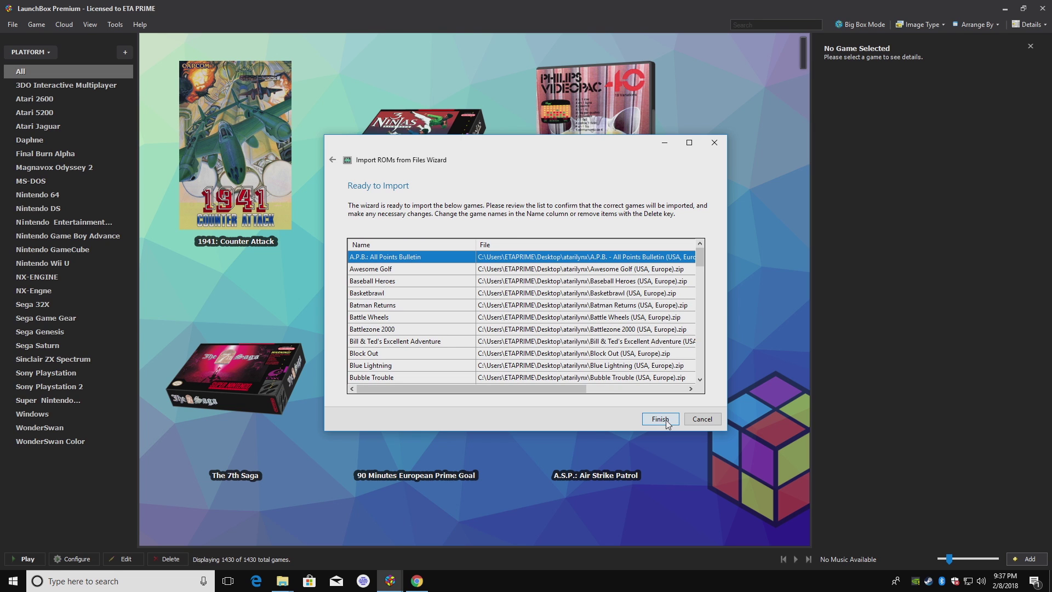
- Review the Ready to Import list, finish the import, and dismiss the success message
mouse_move(703, 264)
left_mouse_down()
mouse_move(704, 370)
mouse_move(703, 253)
left_mouse_up()
left_click(669, 256)
left_click_drag(482, 389, 429, 377)
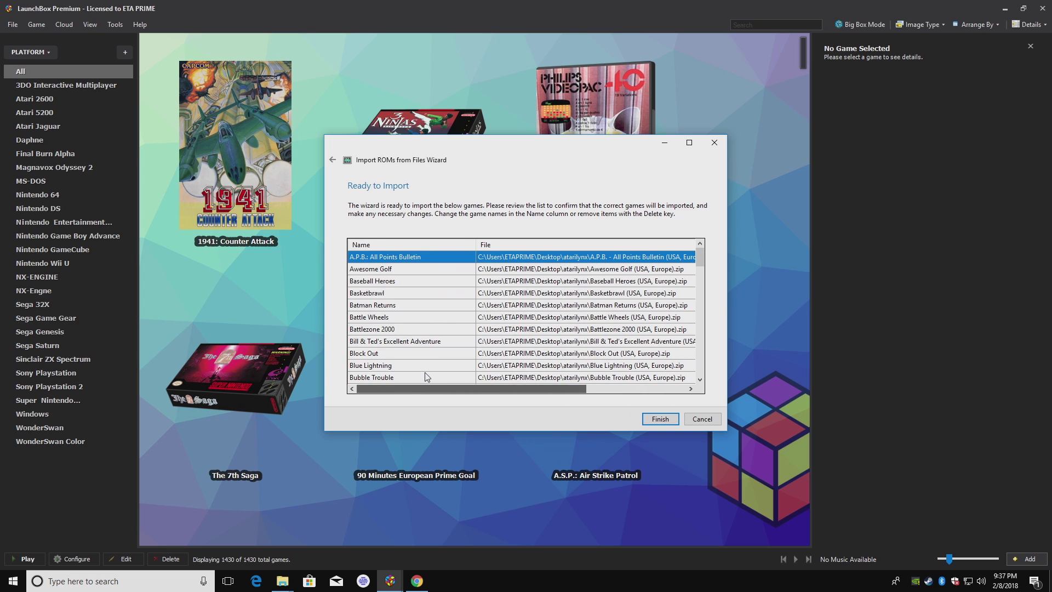
left_click(664, 422)
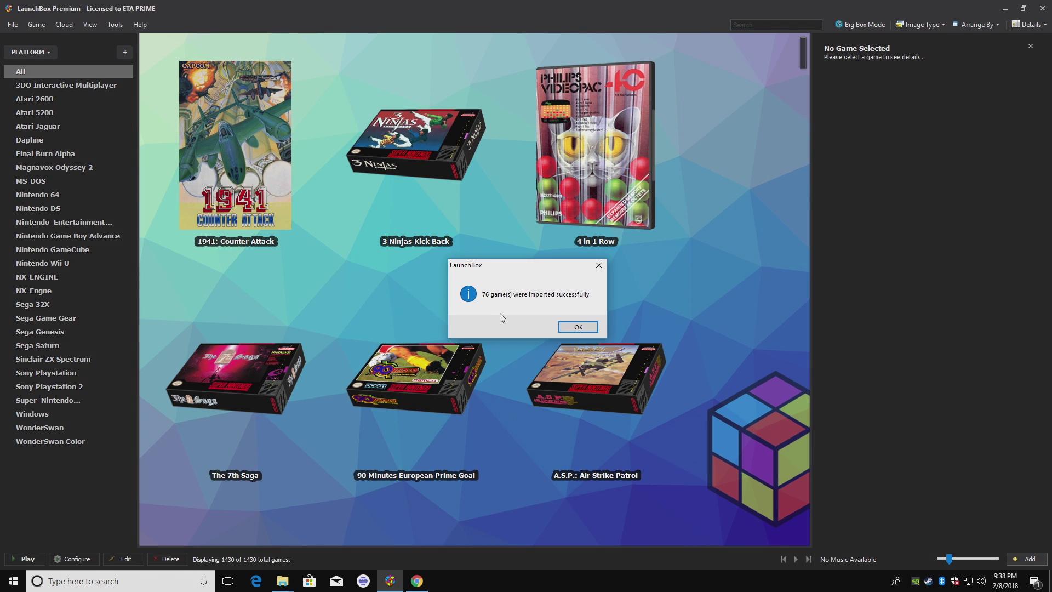
left_click(578, 326)
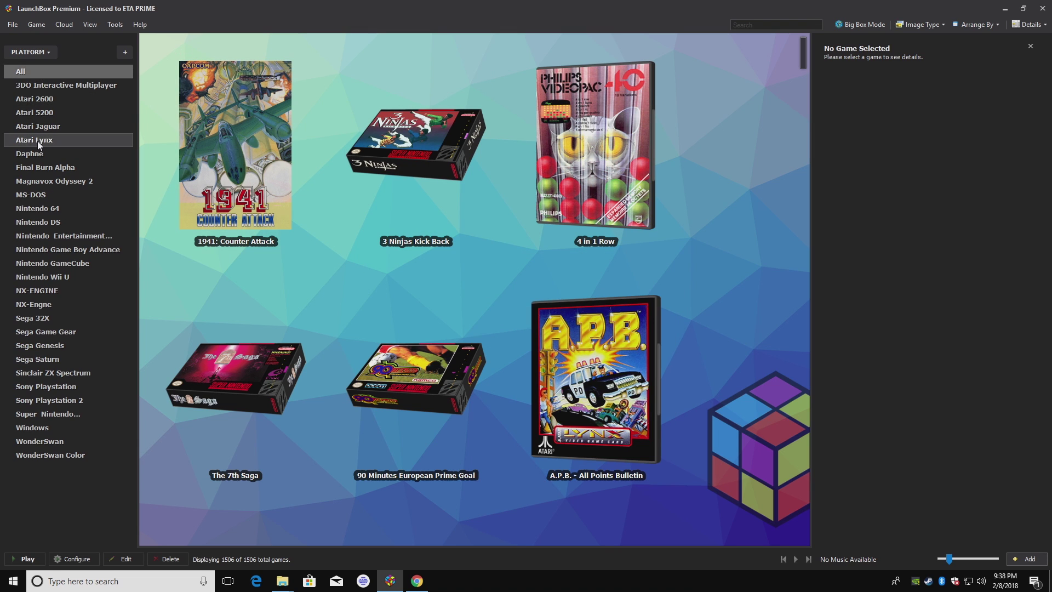
- Filter the library to Atari Lynx and scroll its box-art grid down to Gauntlet
left_click(54, 142)
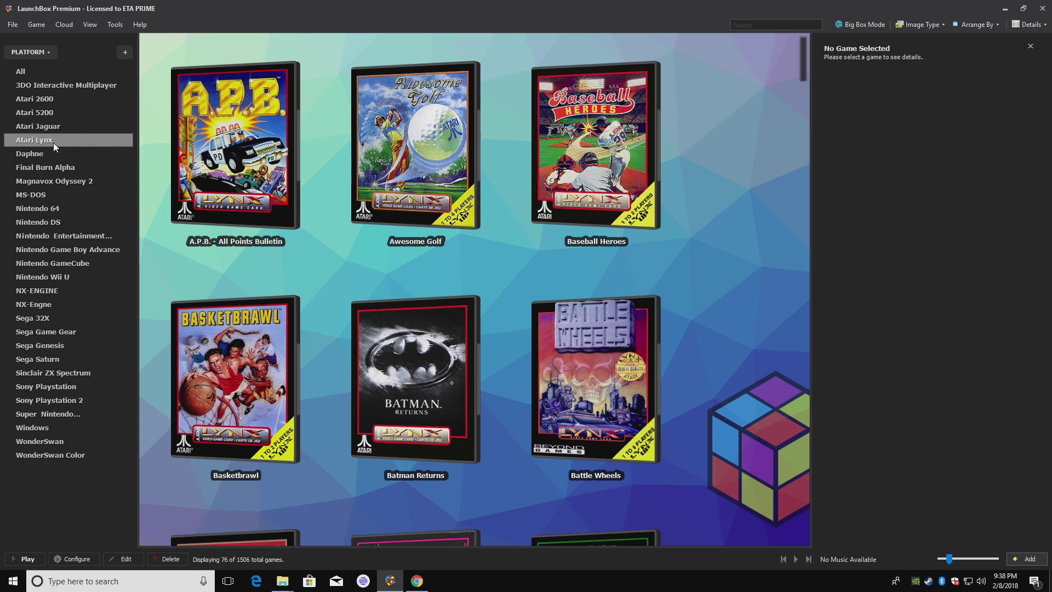
scroll(503, 378, "down", 10)
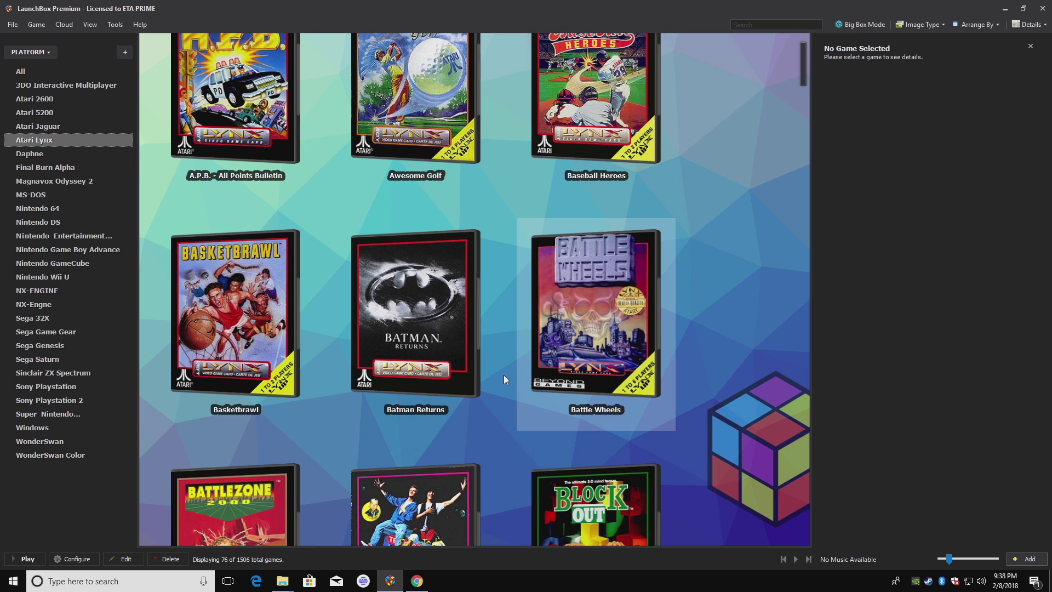
scroll(503, 381, "down", 10)
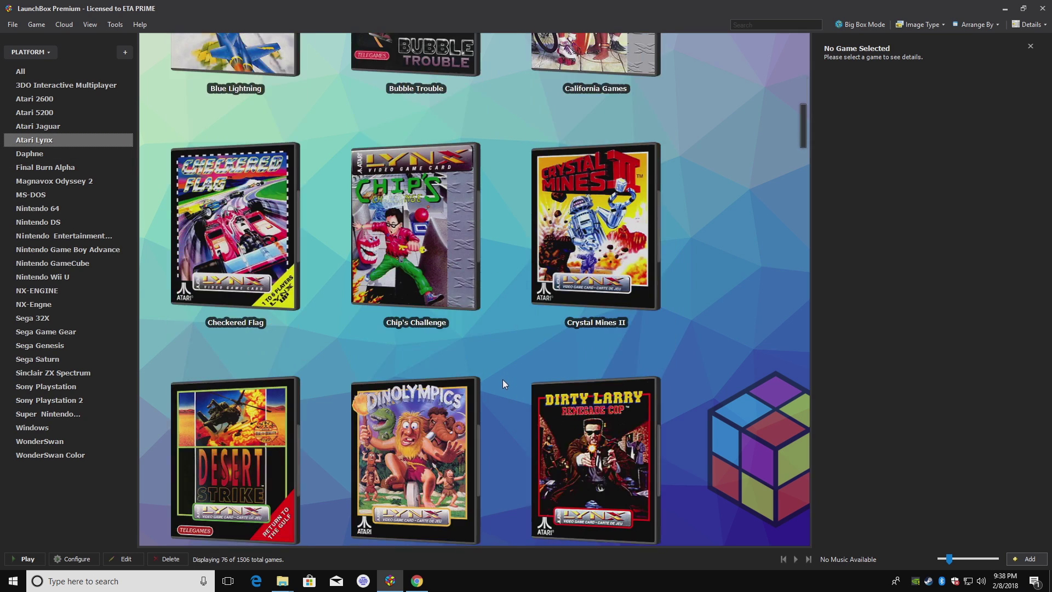
scroll(501, 379, "down", 8)
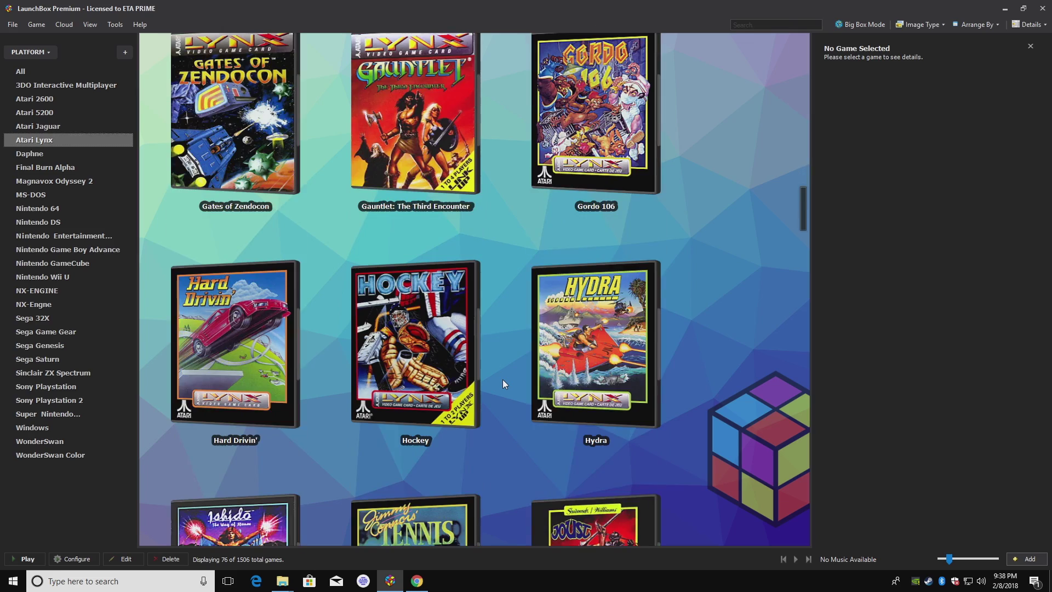
scroll(421, 356, "down", 5)
scroll(487, 373, "down", 16)
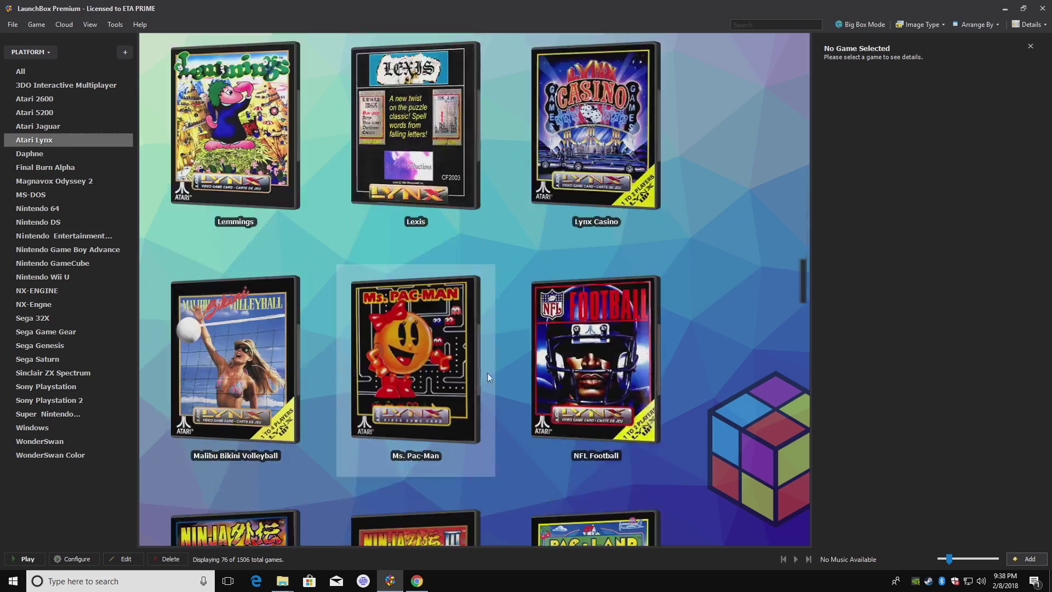
scroll(498, 380, "down", 15)
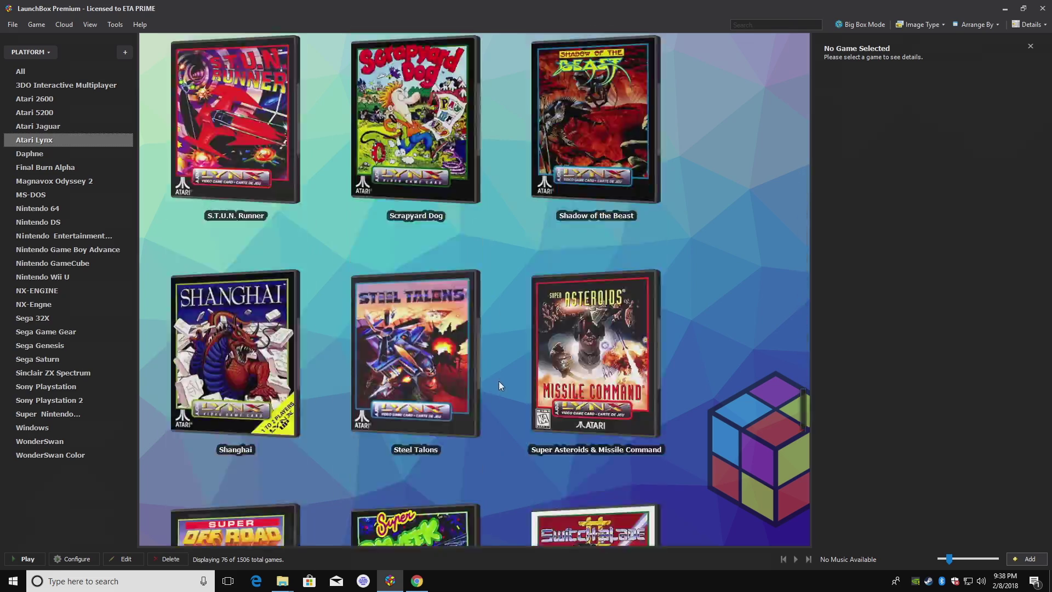
scroll(500, 381, "up", 20)
scroll(807, 265, "up", 20)
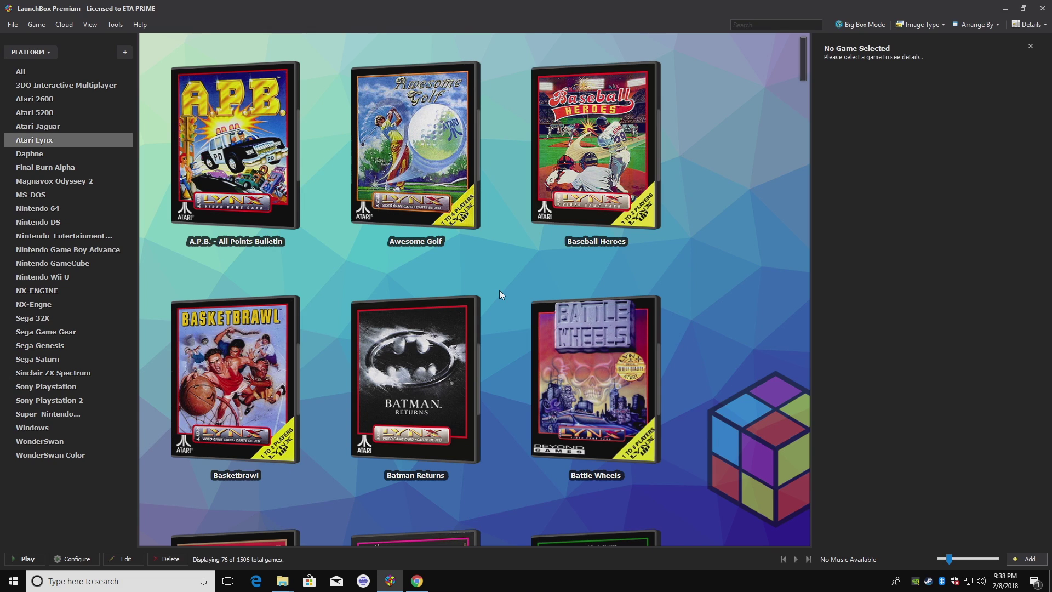
scroll(499, 294, "down", 9)
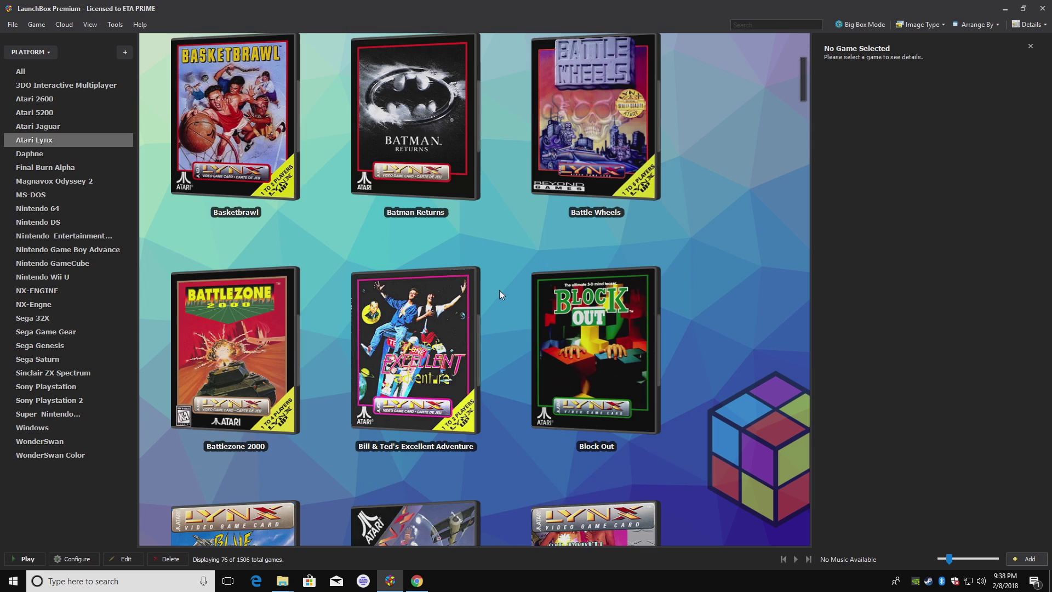
scroll(500, 294, "down", 18)
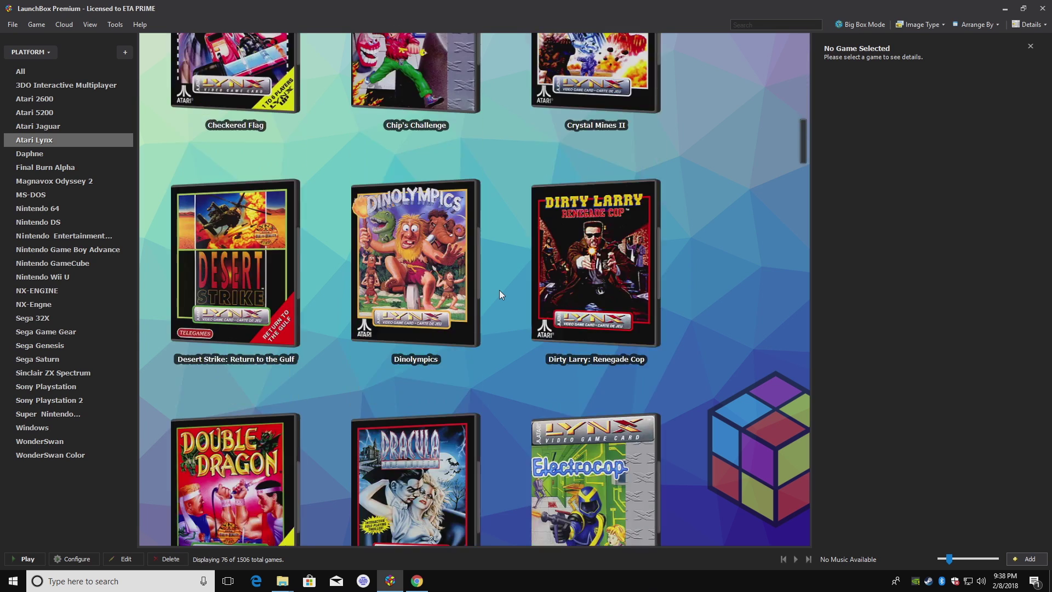
scroll(499, 290, "down", 4)
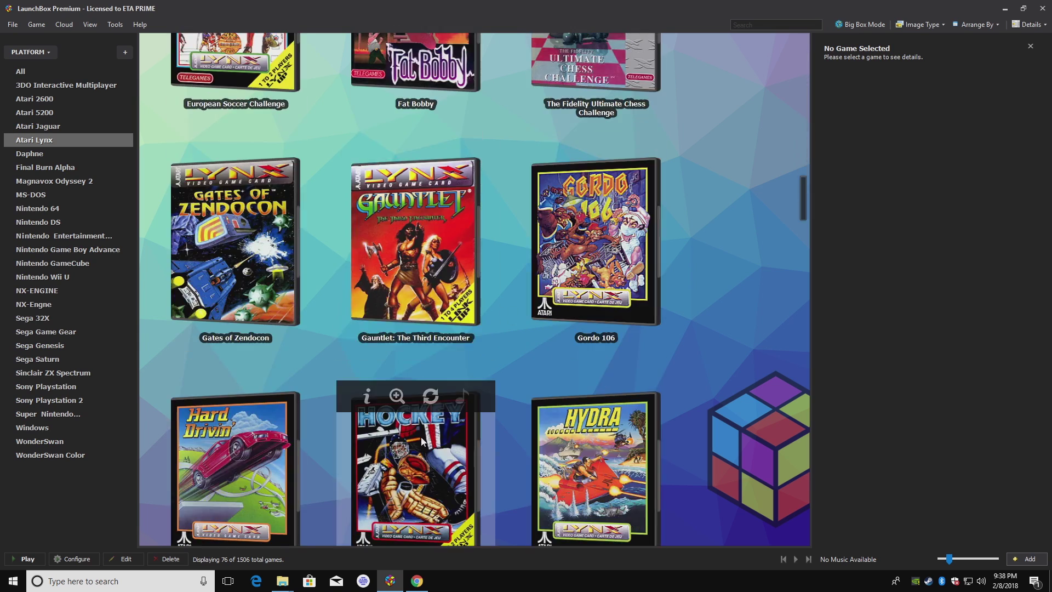
- Select and launch Gauntlet: The Third Encounter in RetroArch
left_click(407, 267)
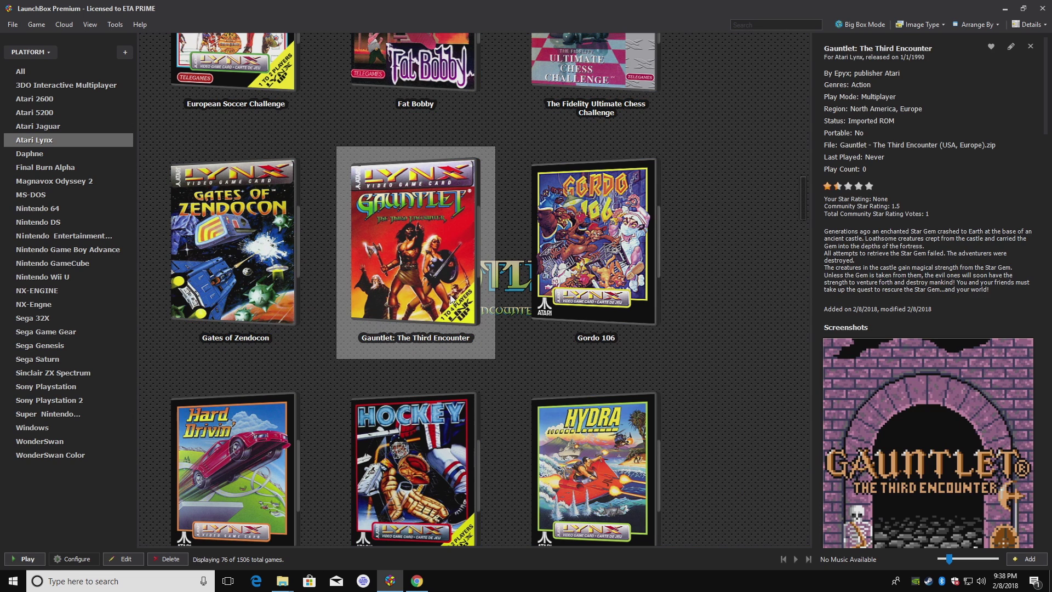
double_click(435, 306)
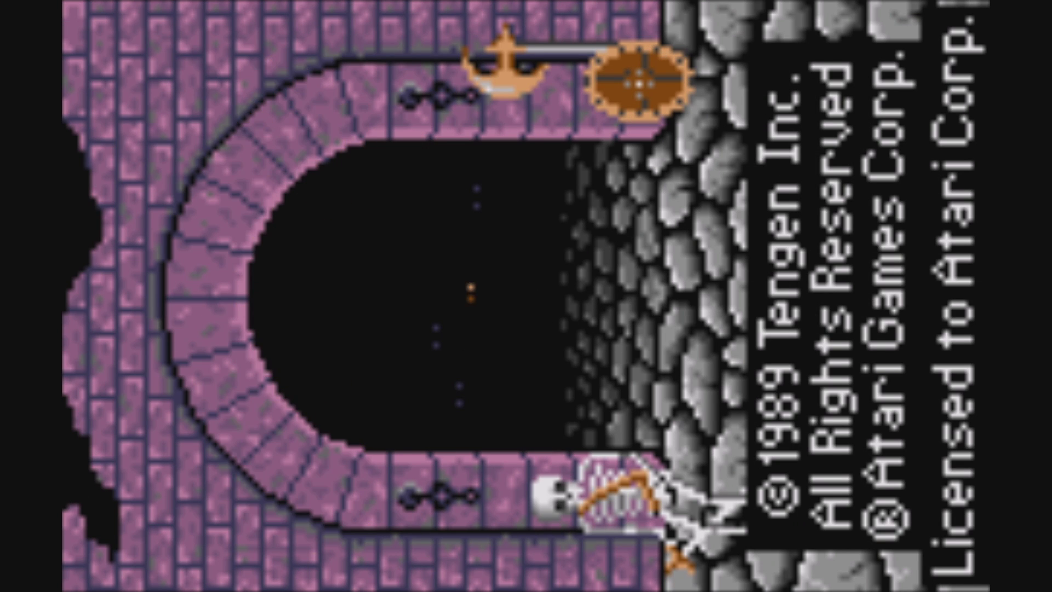
- In Gauntlet's Quick Menu core options, cycle Display rotation to 240
key("F1")
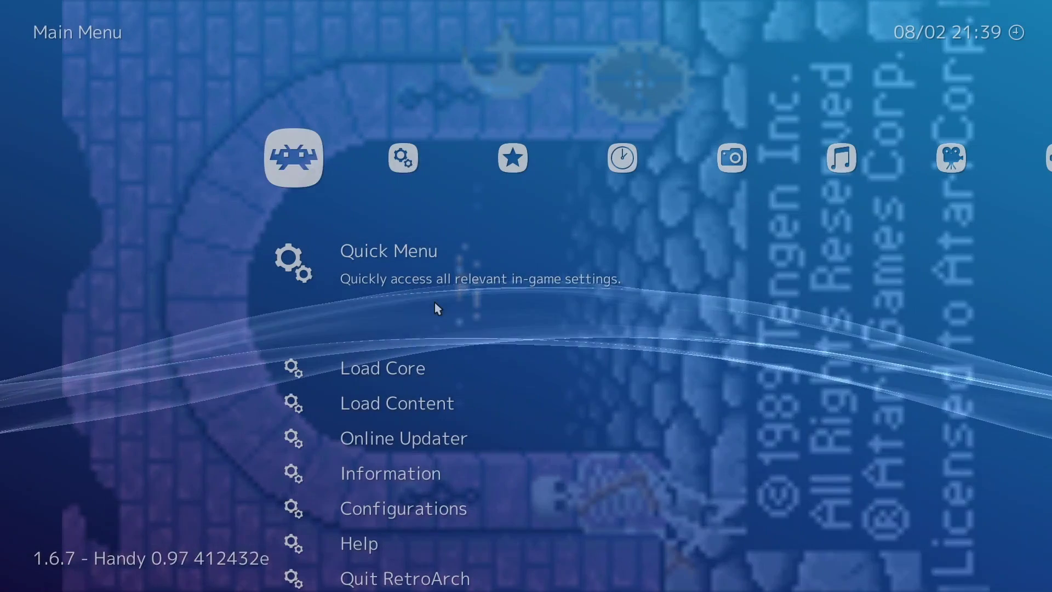
key("Right")
key("Right")
key("Right")
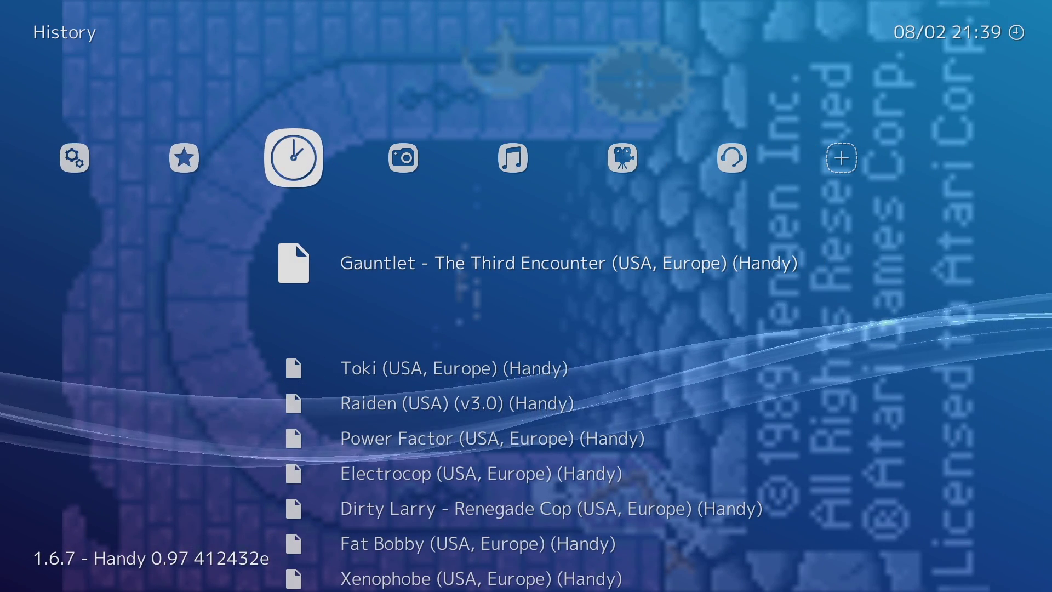
key("Return")
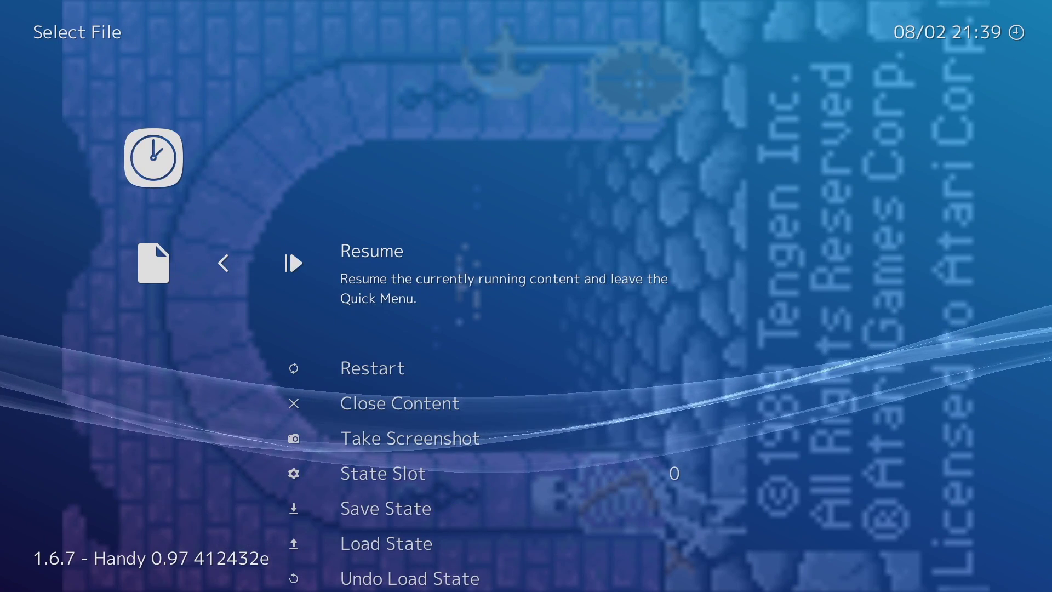
key("Down")
key("Down")
key("Down")
key("Down")
key("Down")
key("Down")
key("Down")
key("Down")
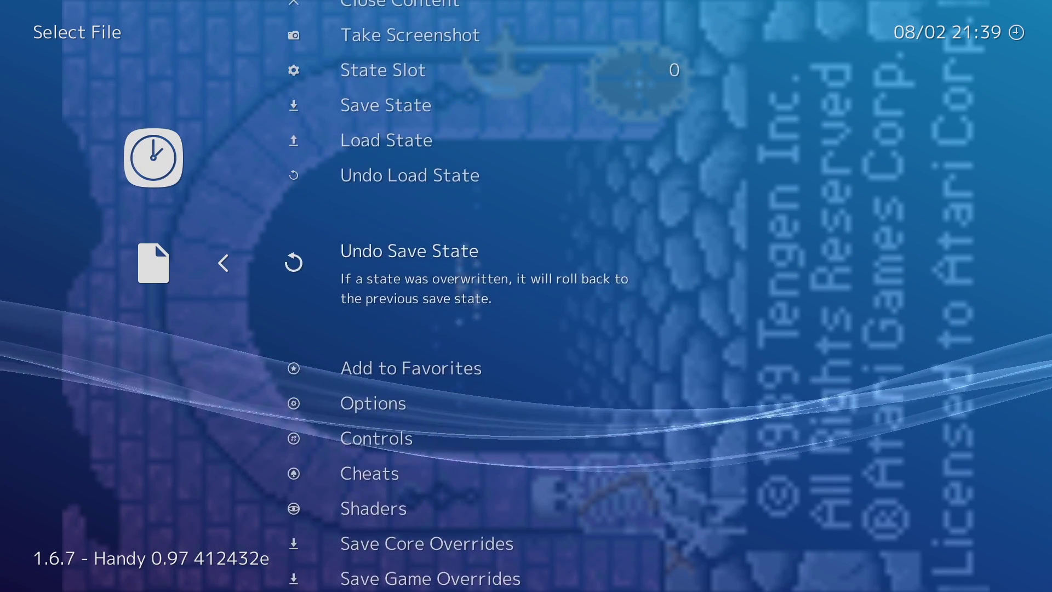
key("Down")
key("Down")
key("Return")
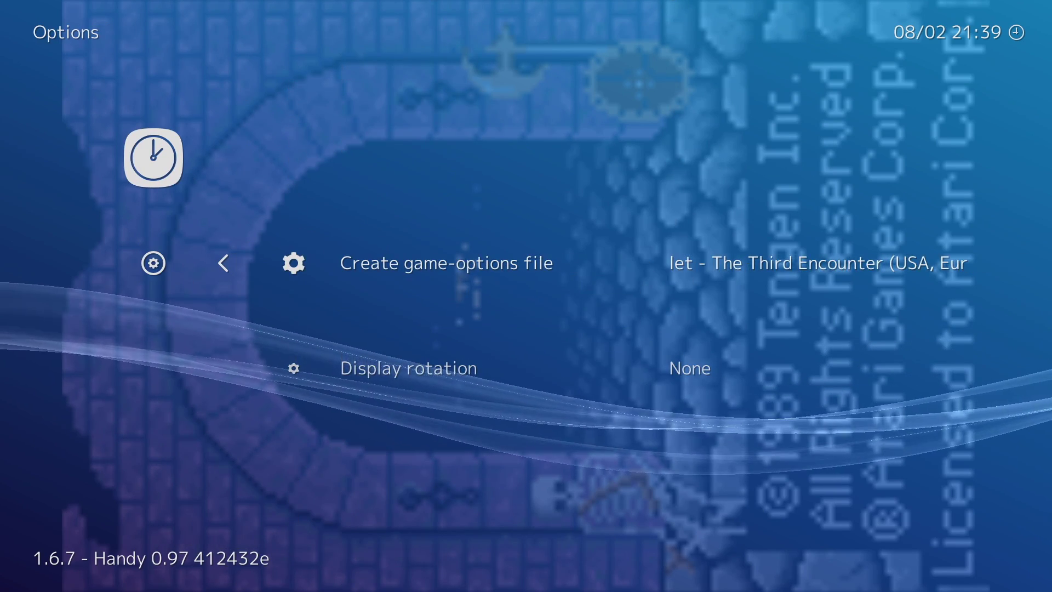
key("Down")
key("Right")
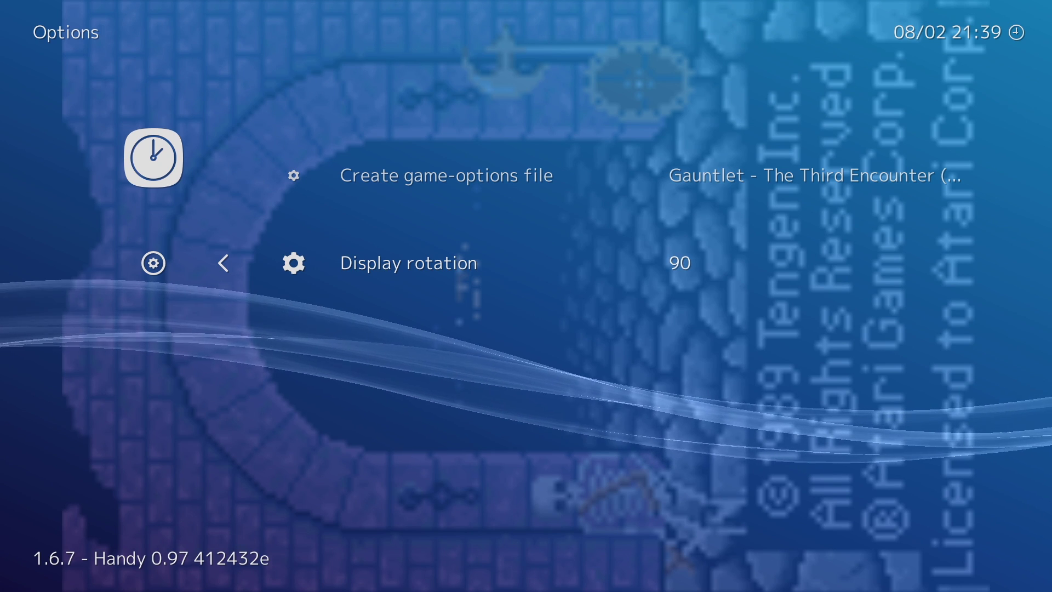
key("Right")
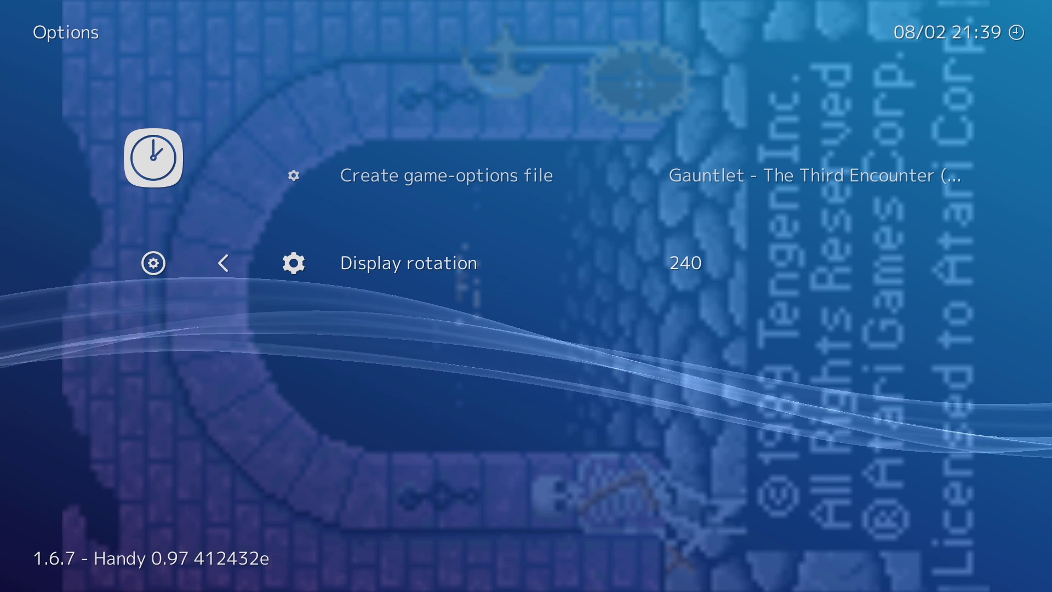
- Save the current settings as a game override for Gauntlet only
key("BackSpace")
key("Down")
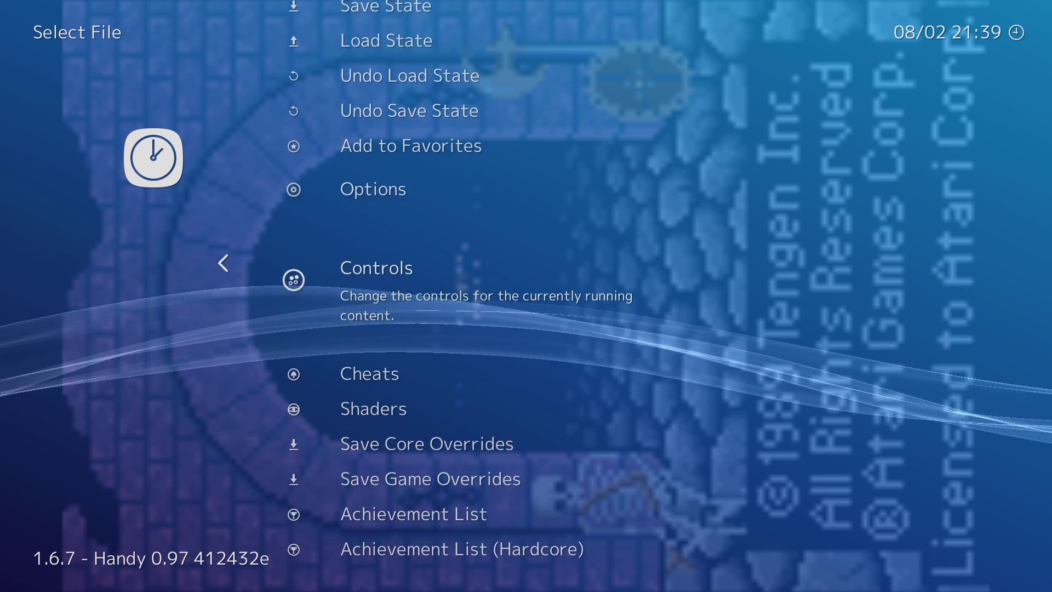
key("Down")
key("Down")
key("Down")
key("Down")
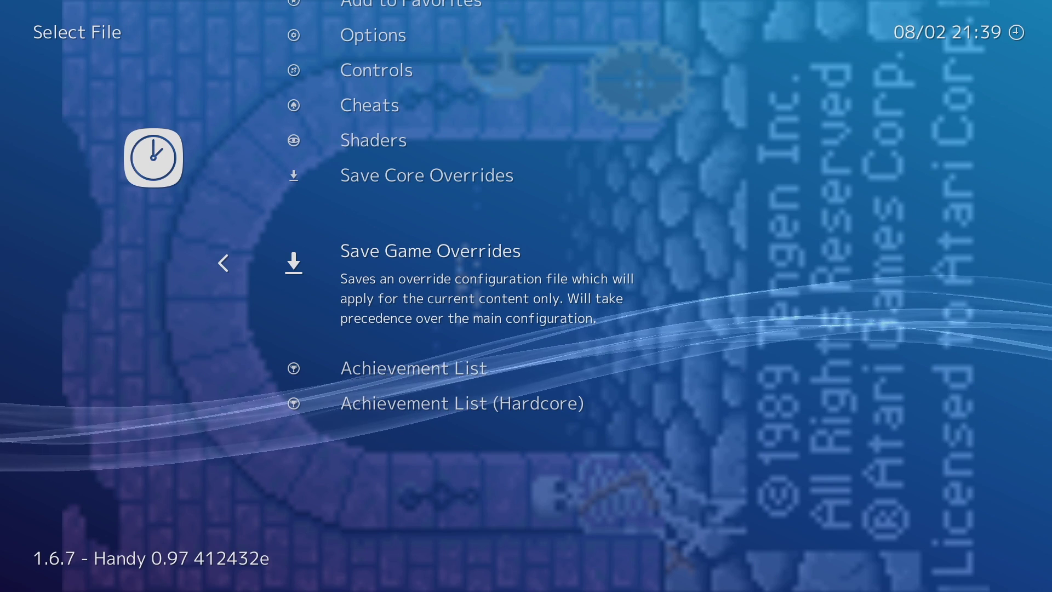
key("Return")
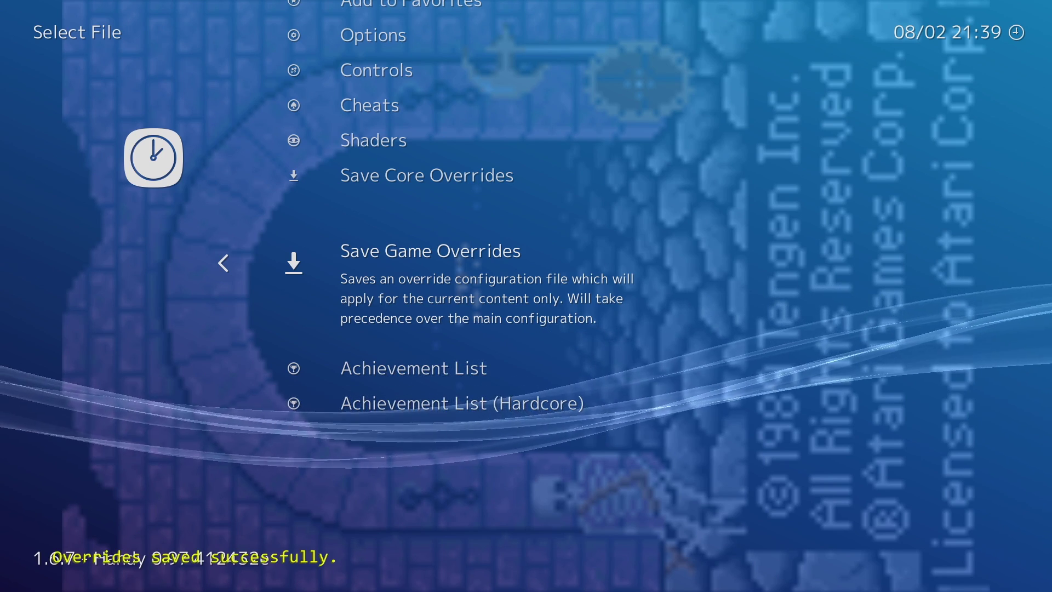
- Close the running Gauntlet content to return to LaunchBox
key("Up")
key("Up")
key("Up")
key("Up")
key("Up")
key("Up")
key("Up")
key("Up")
key("Up")
key("Up")
key("Up")
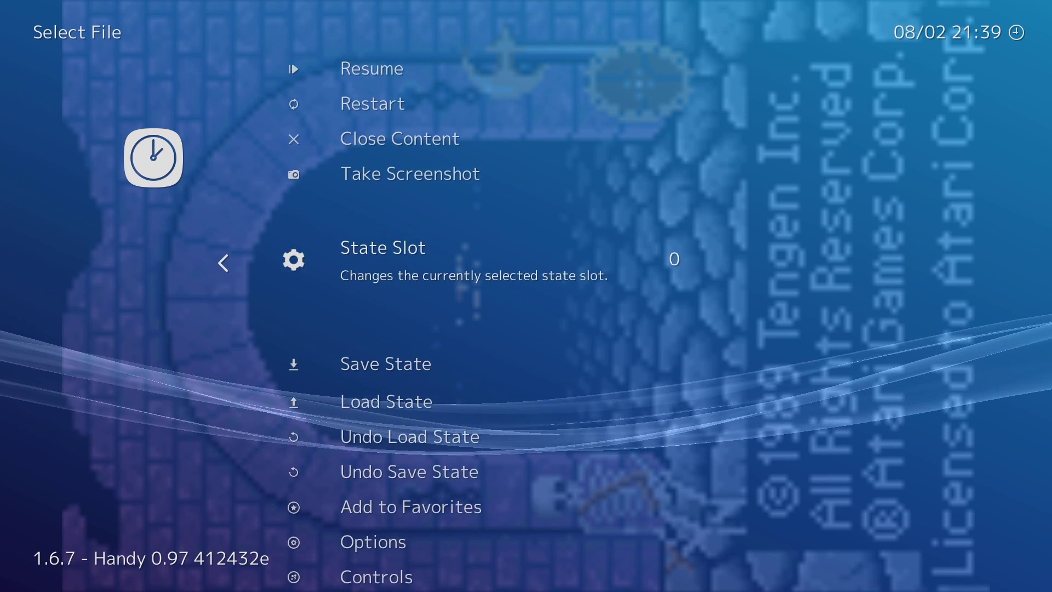
key("Up")
key("Up")
key("Return")
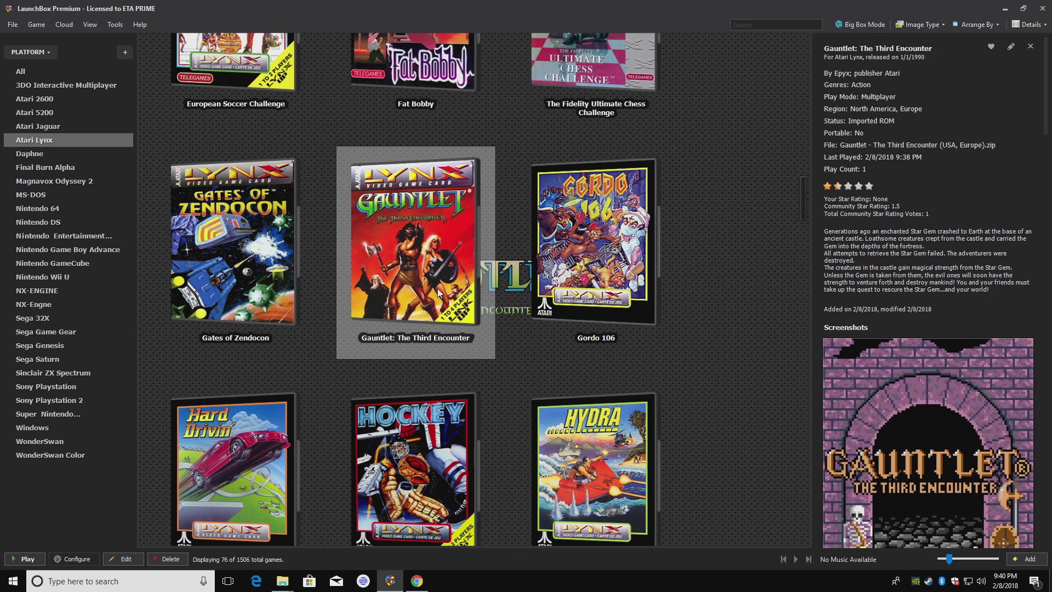
- Double-click the Gauntlet: The Third Encounter tile to relaunch it with the rotation override
double_click(437, 288)
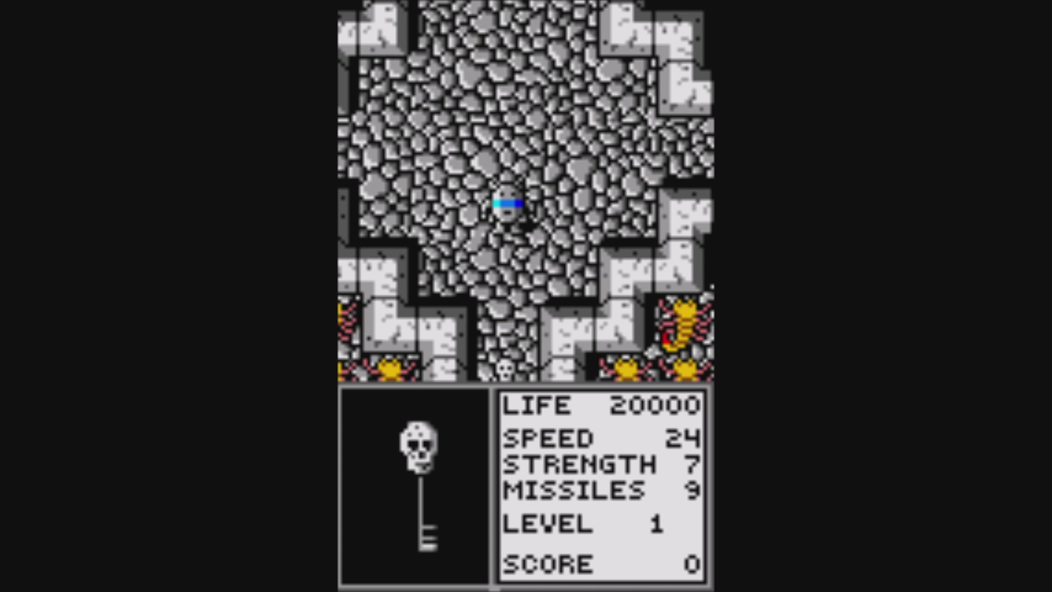
- Walk the hero right to grab the apple, then through the corridor toward the door
key("Right")
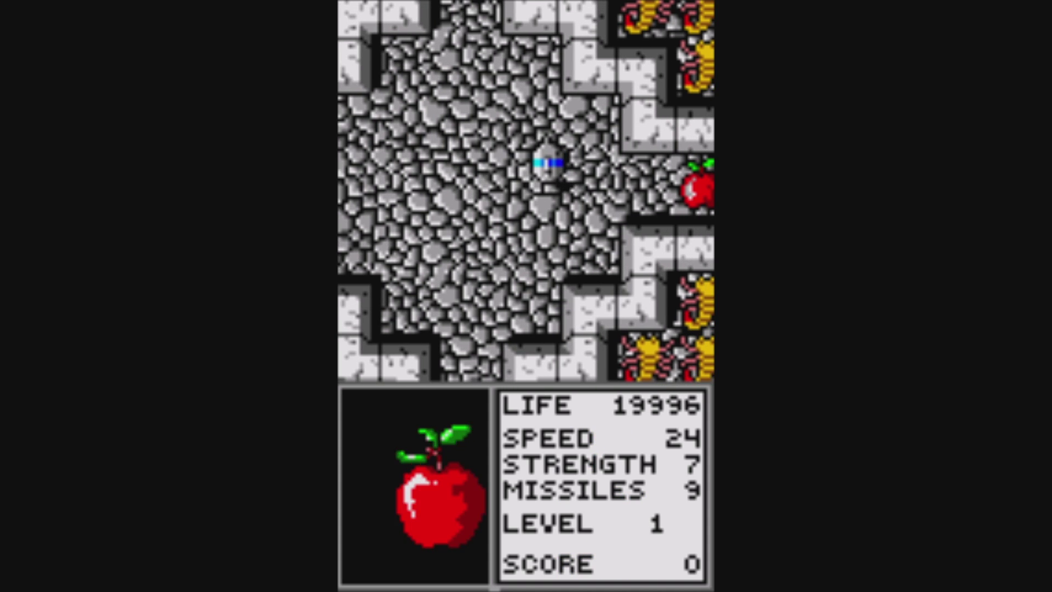
key("Right")
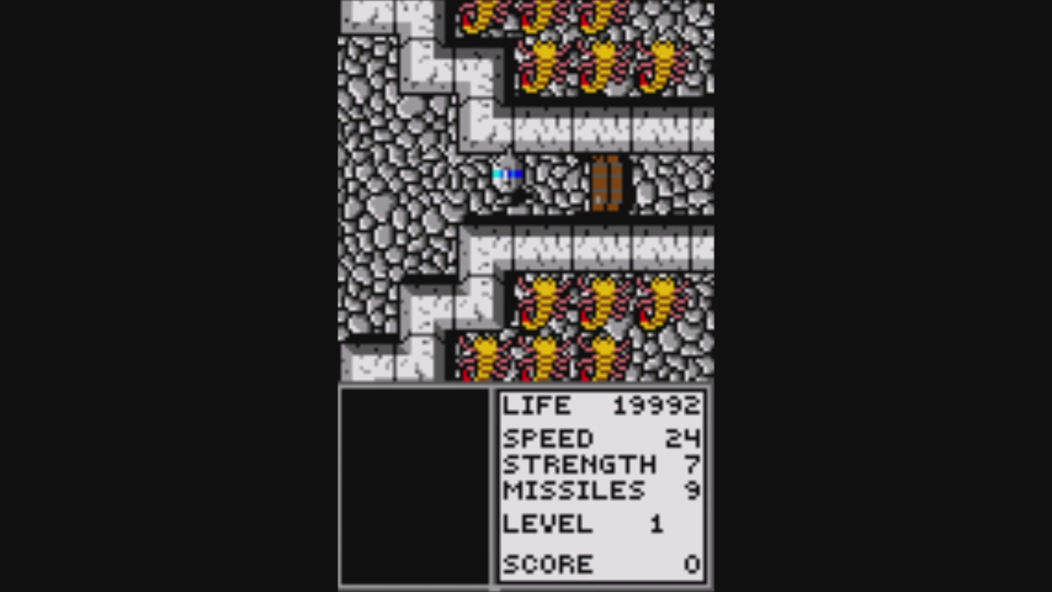
key("Down")
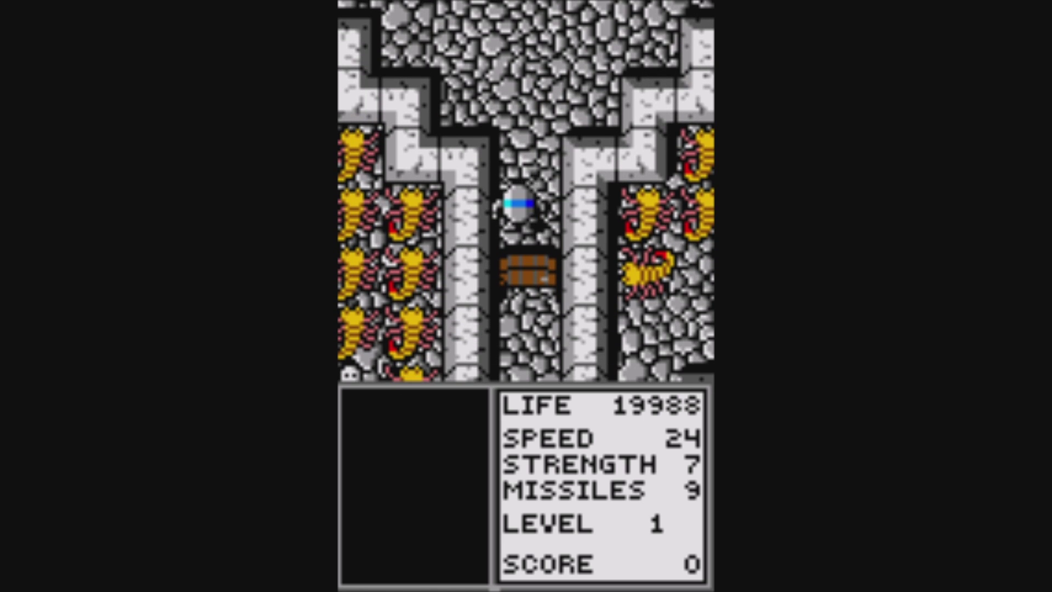
key("Up")
key("Left")
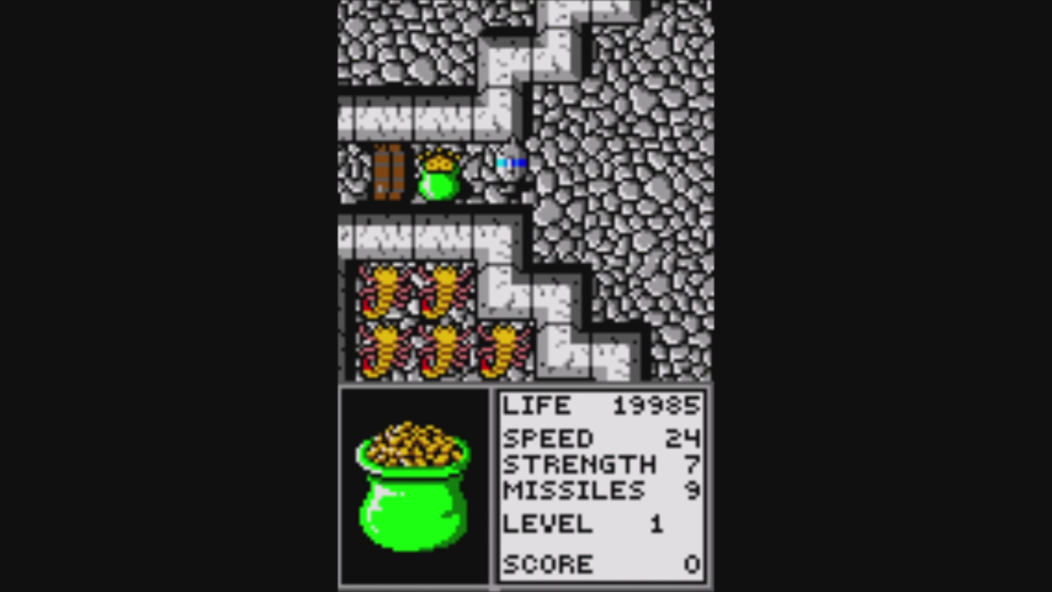
key("Up")
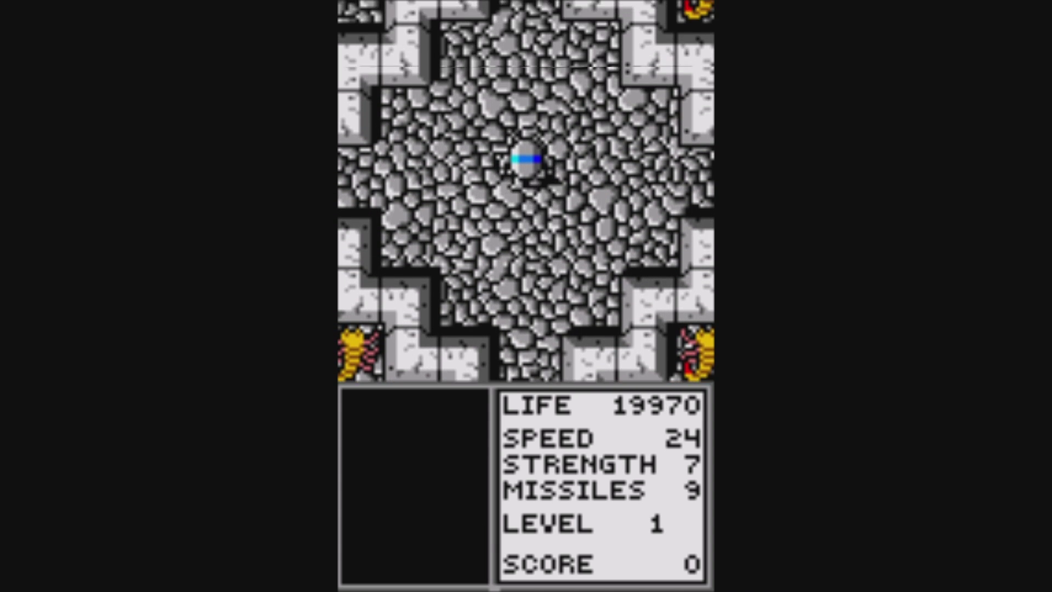
key("Up")
- Fight the scorpions up the corridor, then pause with P and exit to LaunchBox
key("space")
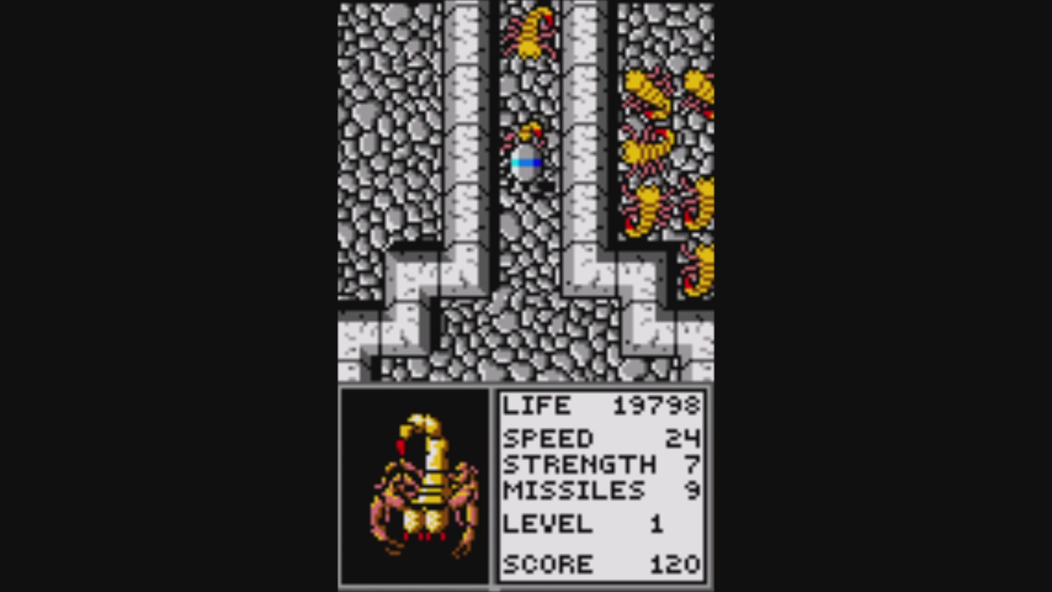
key("Up")
key("space")
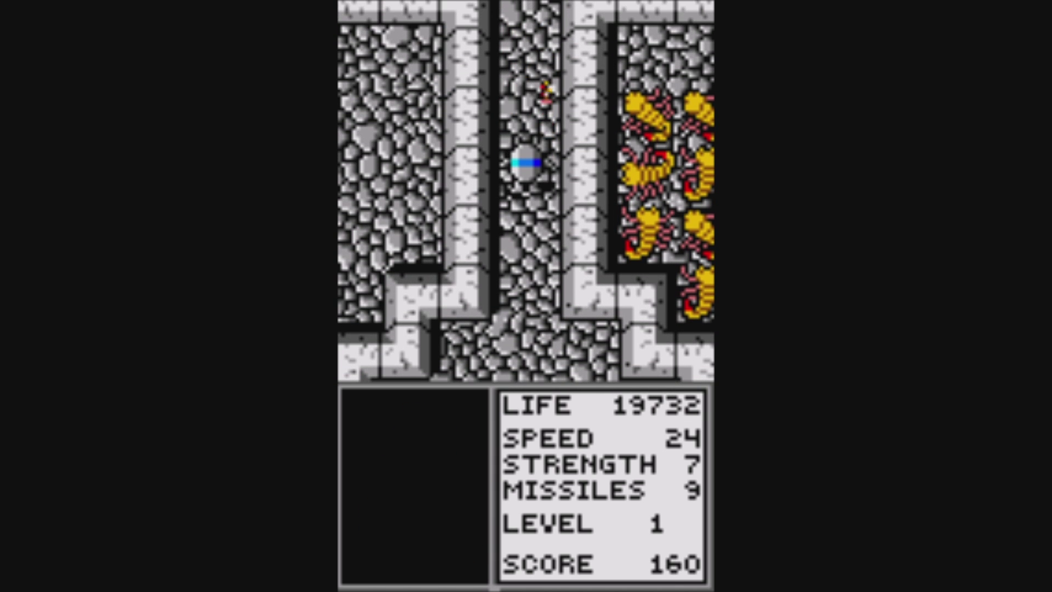
key("Up")
key("space")
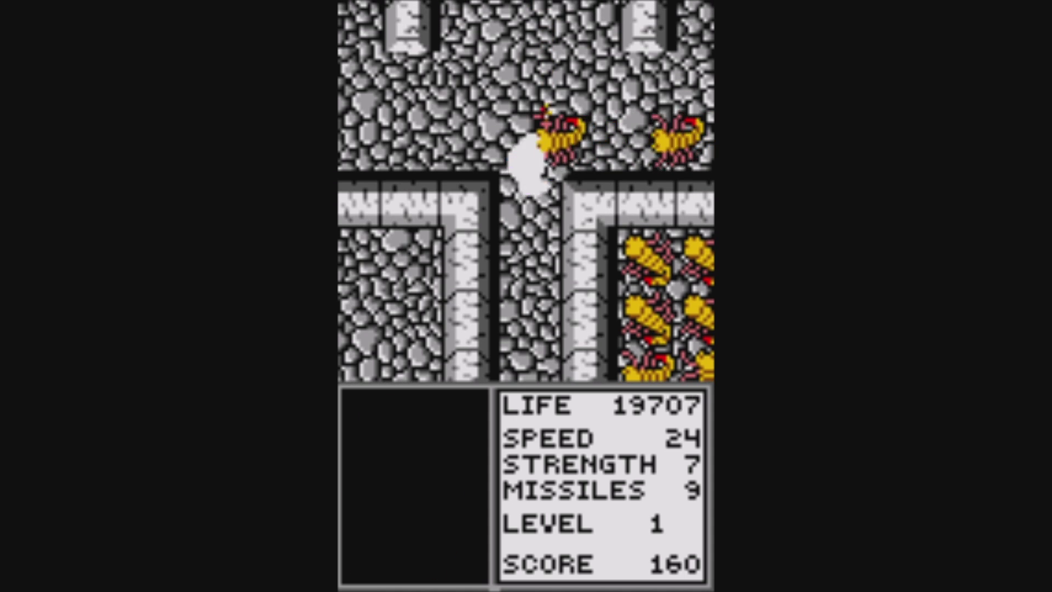
key("Up")
key("space")
key("Left")
key("space")
key("Right")
key("space")
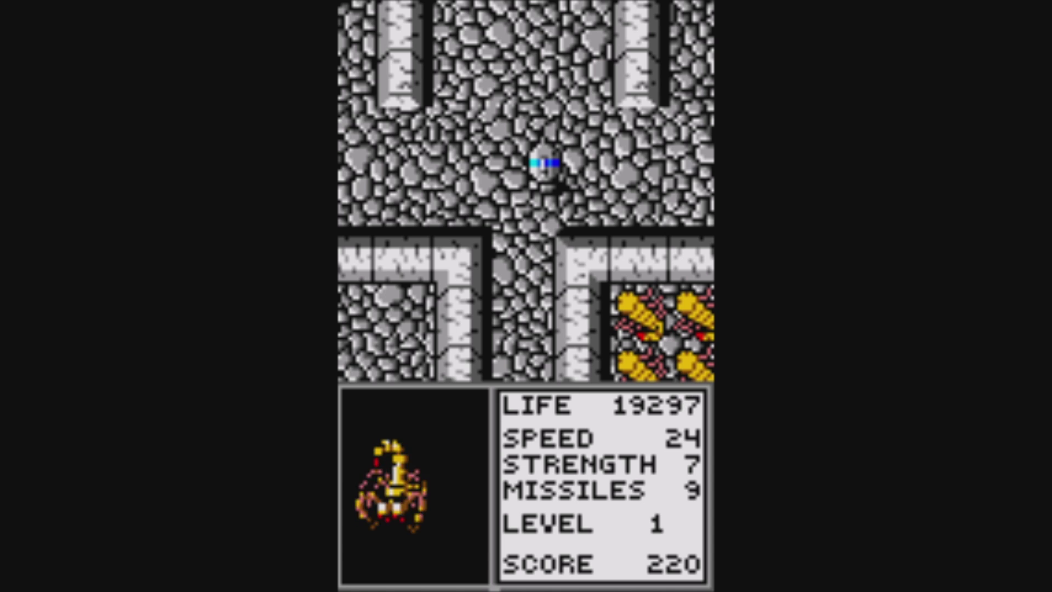
key("space")
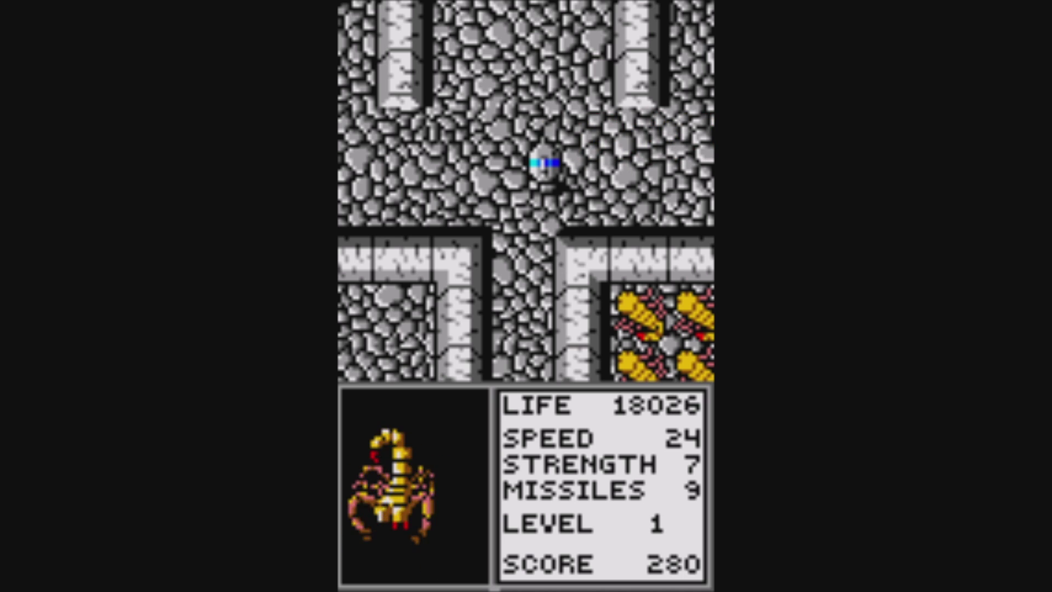
key("p")
key("Escape")
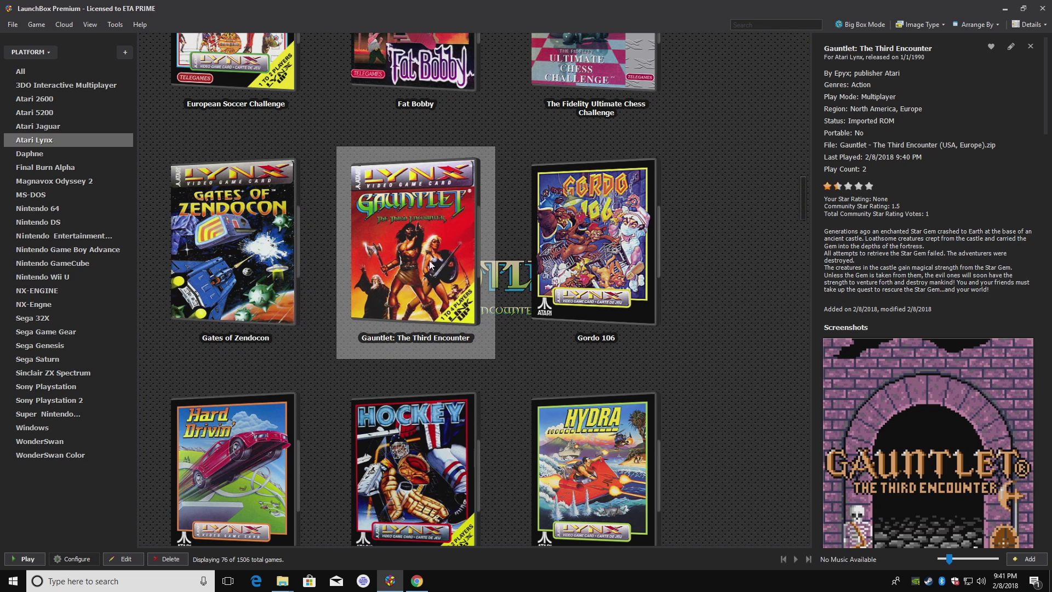
scroll(507, 391, "down", 6)
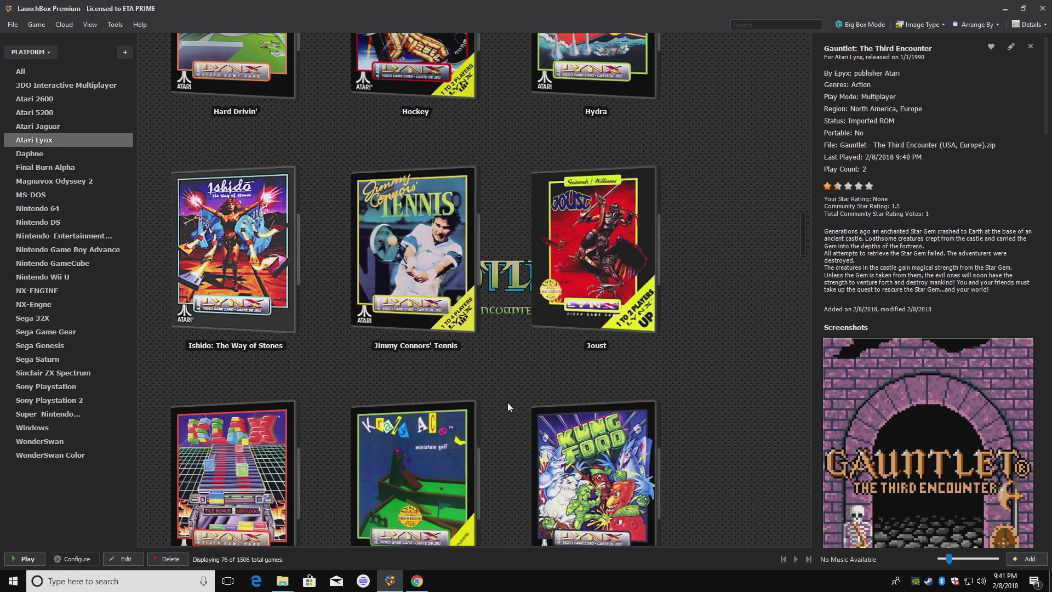
scroll(508, 407, "down", 12)
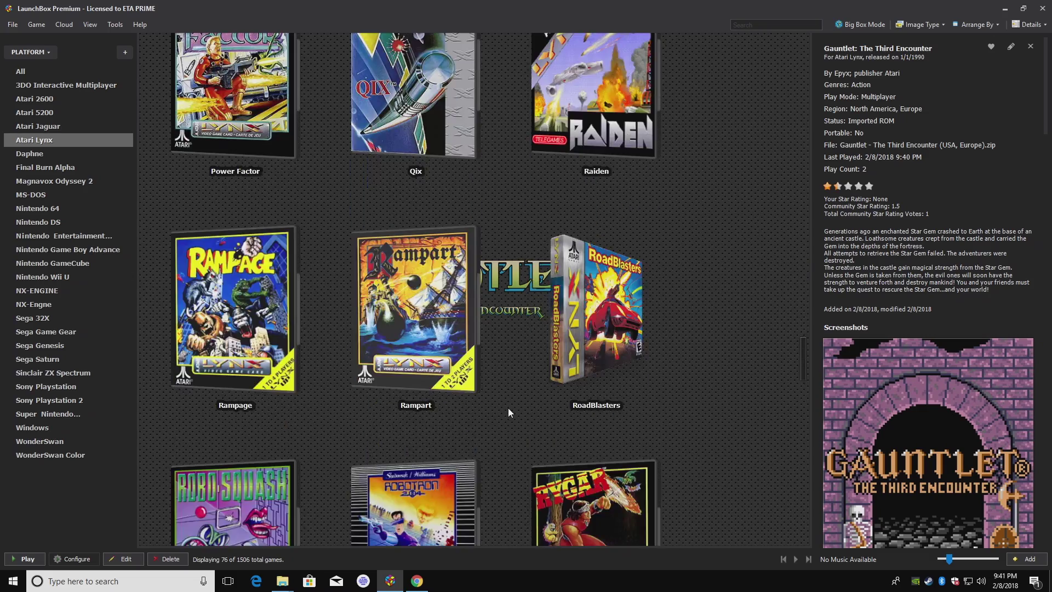
scroll(508, 407, "down", 3)
scroll(507, 408, "up", 4)
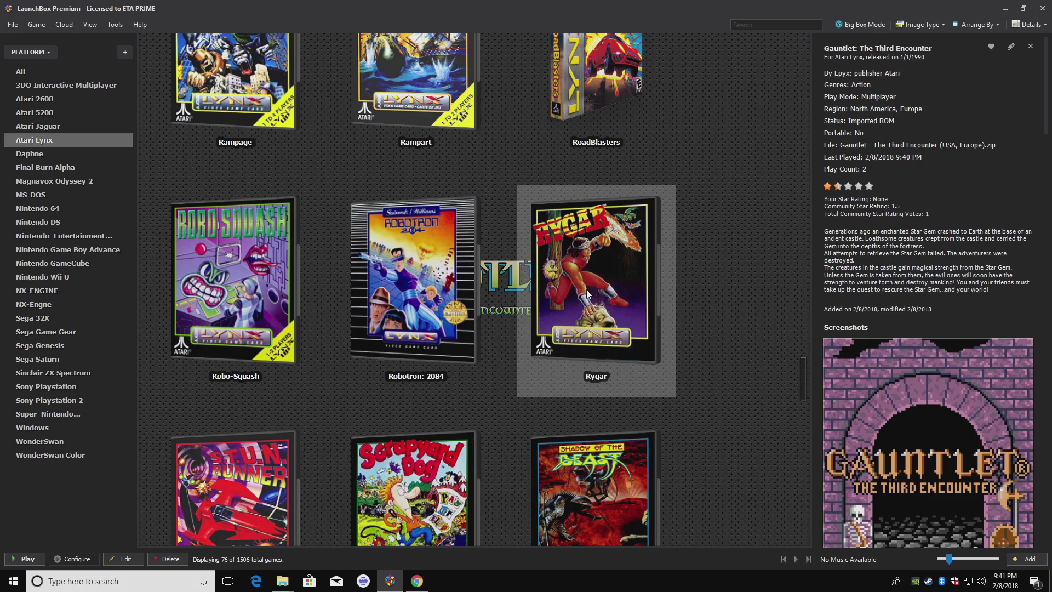
scroll(586, 290, "down", 3)
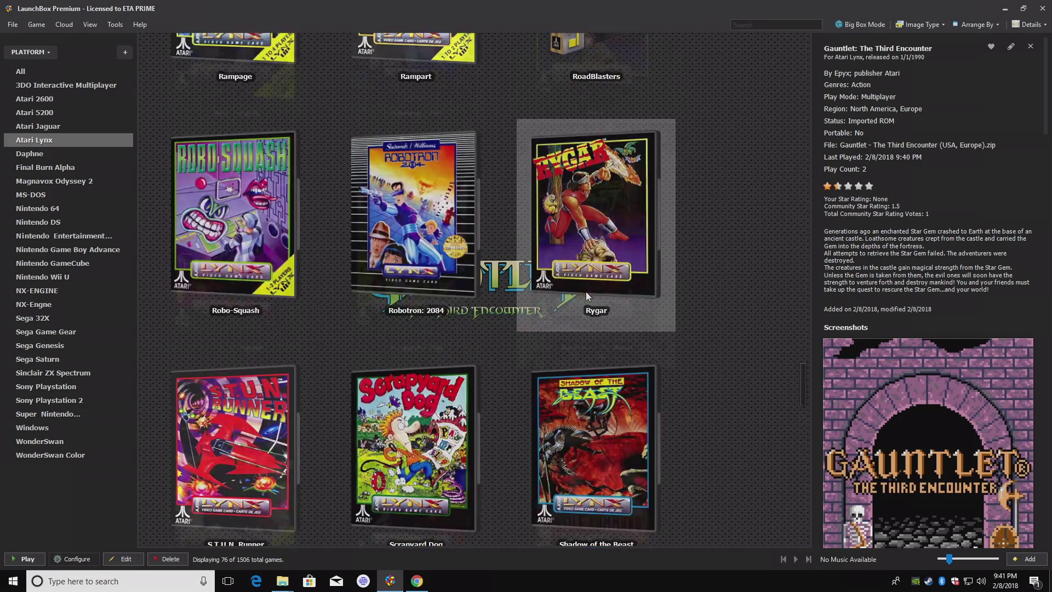
scroll(545, 341, "up", 6)
scroll(602, 305, "up", 10)
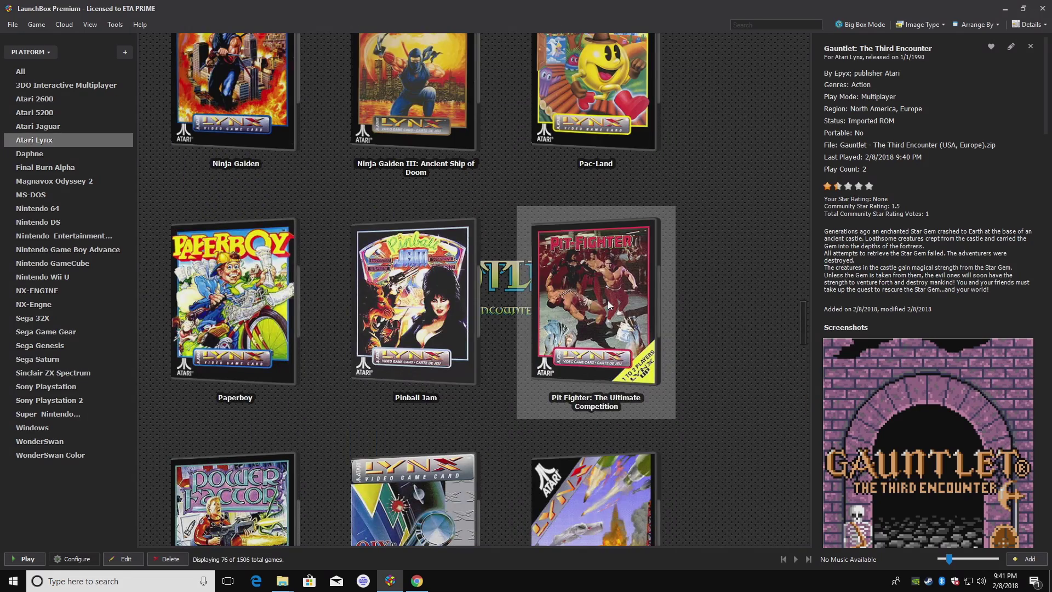
scroll(596, 317, "up", 10)
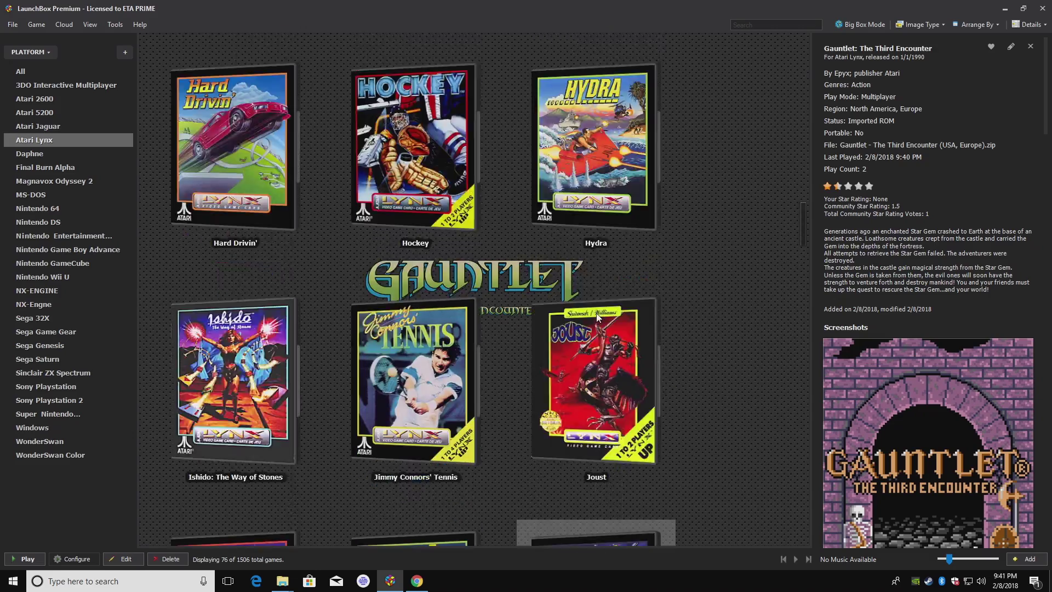
scroll(597, 314, "up", 10)
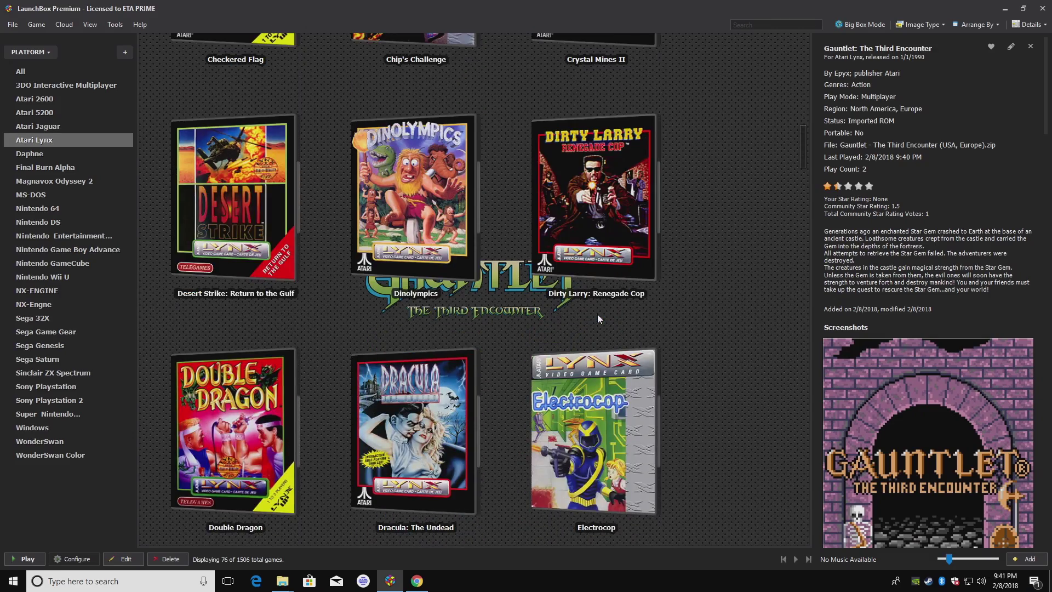
scroll(597, 314, "up", 1)
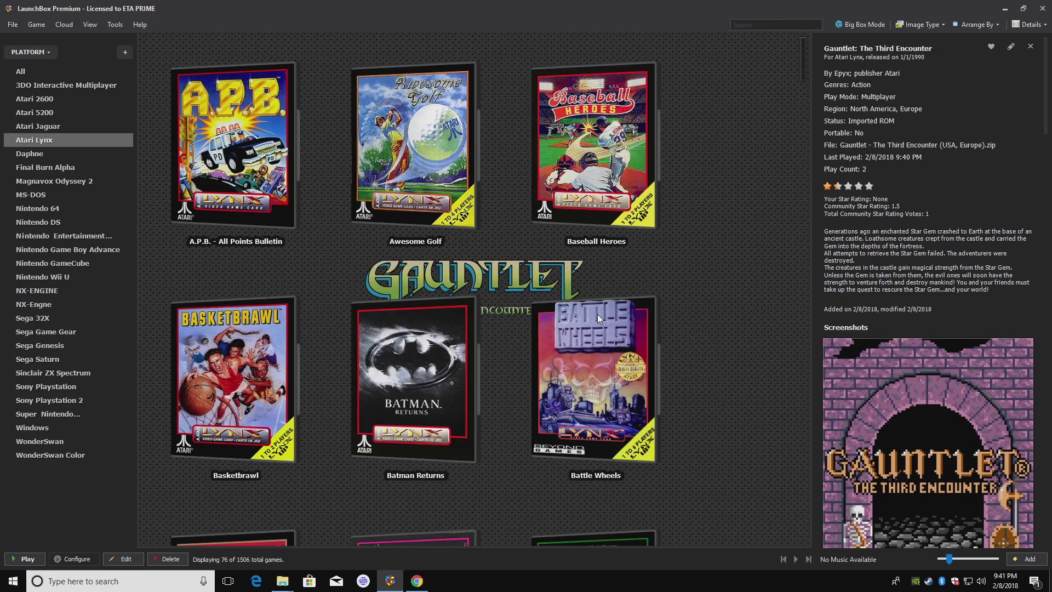
scroll(578, 331, "down", 6)
scroll(507, 258, "down", 8)
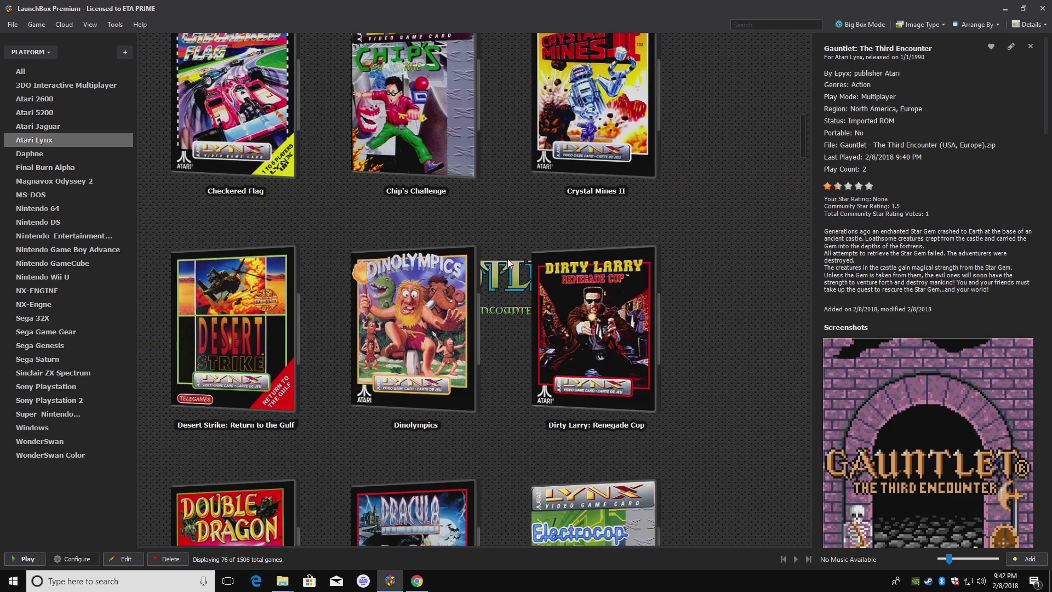
scroll(507, 266, "down", 1)
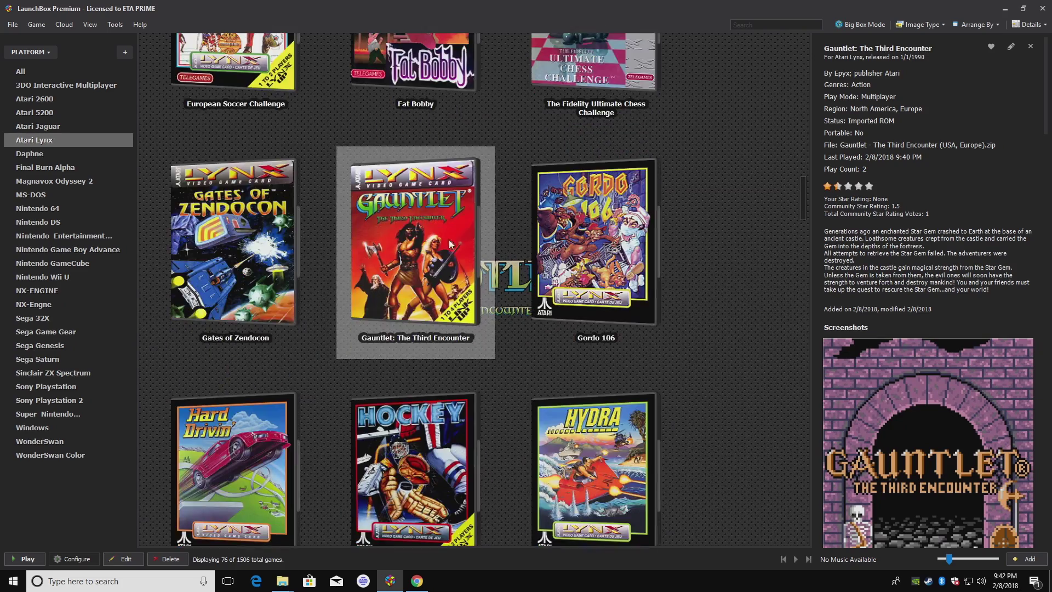